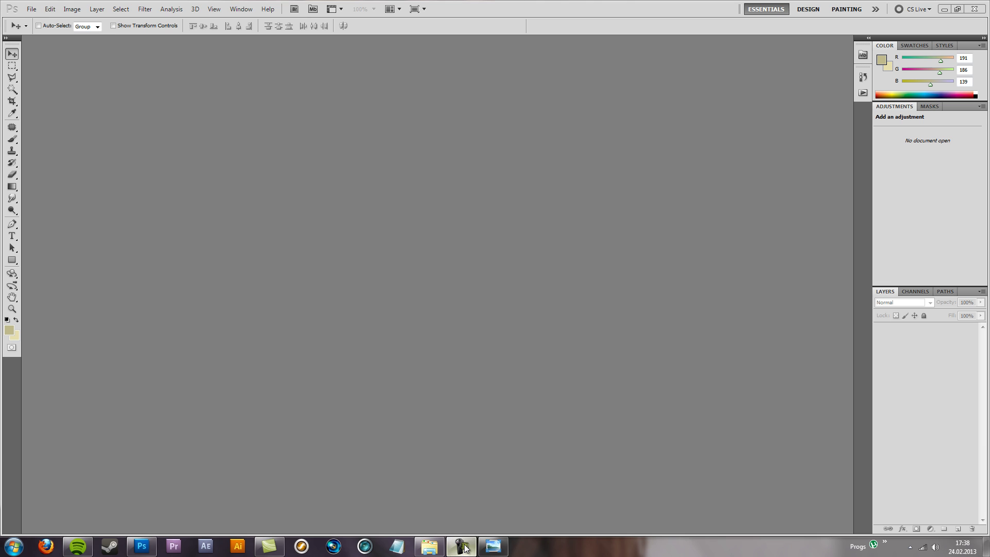
# - After viewing the nplogo reference, create a 1920 × 1080 px, 300 ppi transparent-background document
pyautogui.moveTo(486, 548)
pyautogui.click(494, 546)
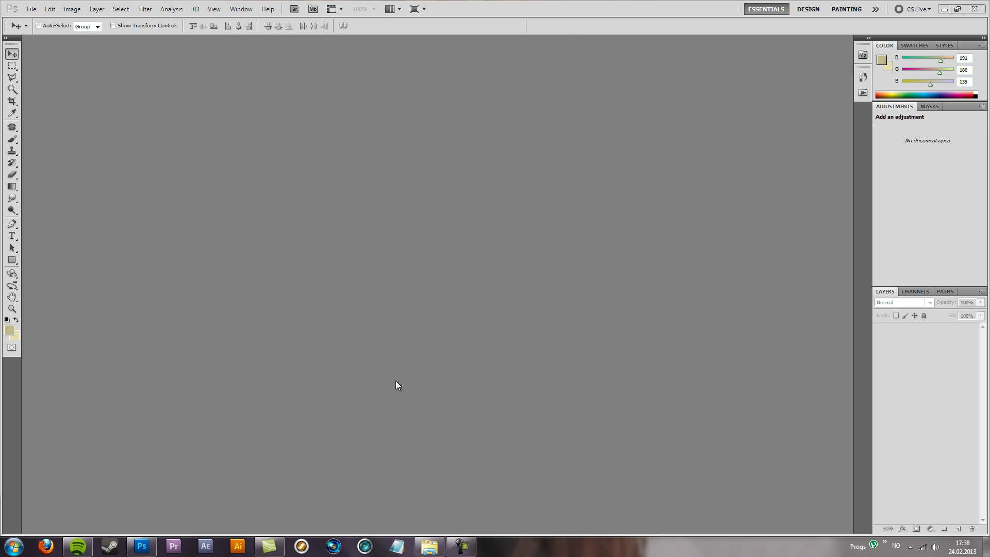
pyautogui.click(35, 11)
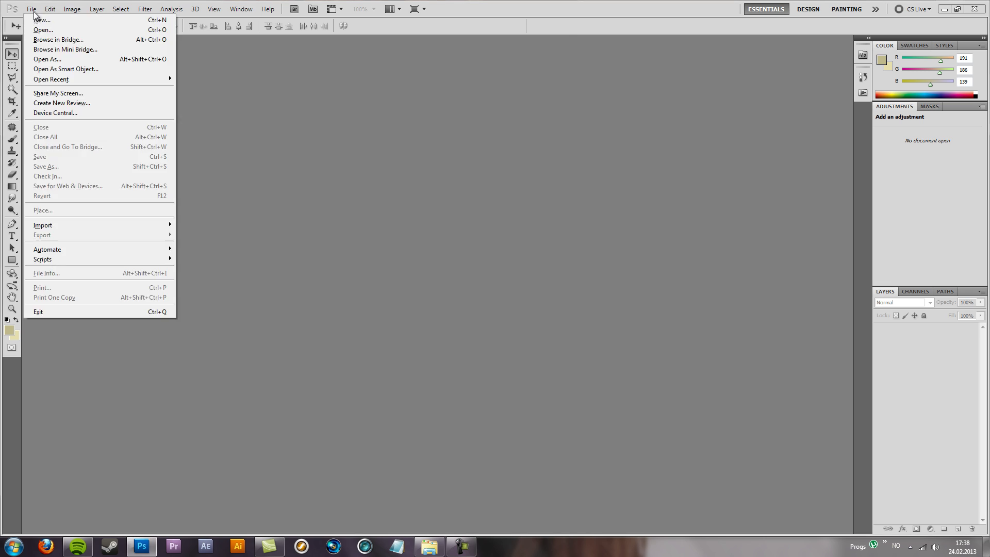
pyautogui.click(37, 21)
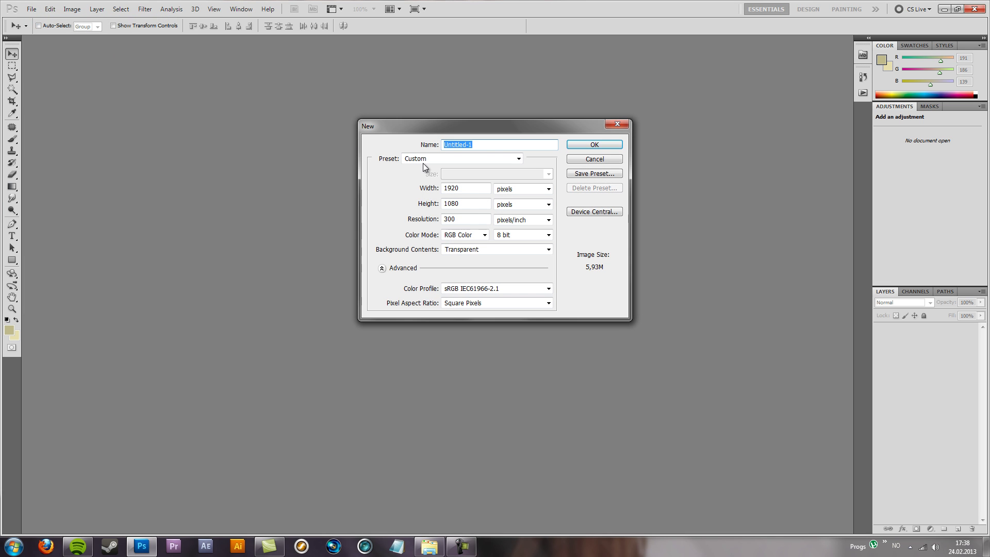
pyautogui.click(474, 188)
pyautogui.click(469, 202)
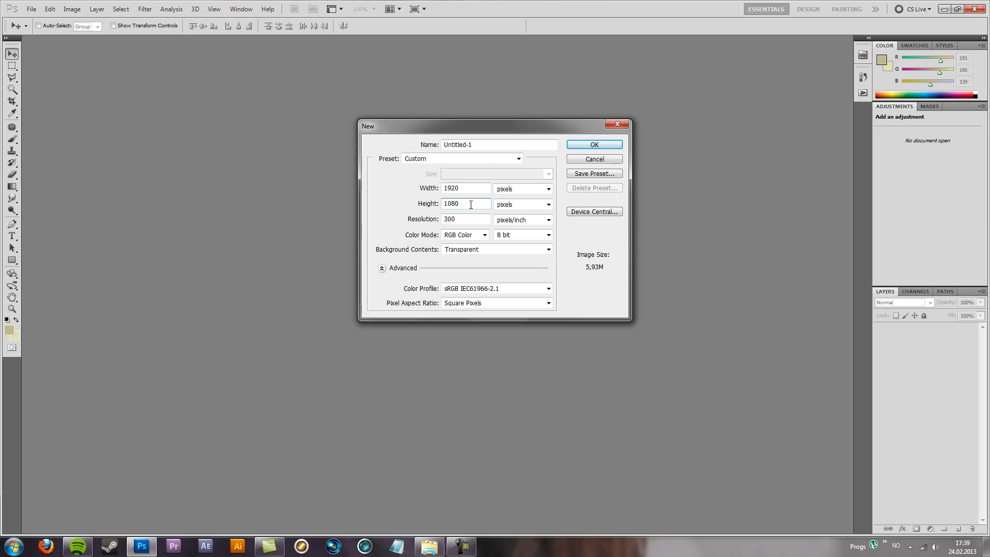
pyautogui.click(583, 146)
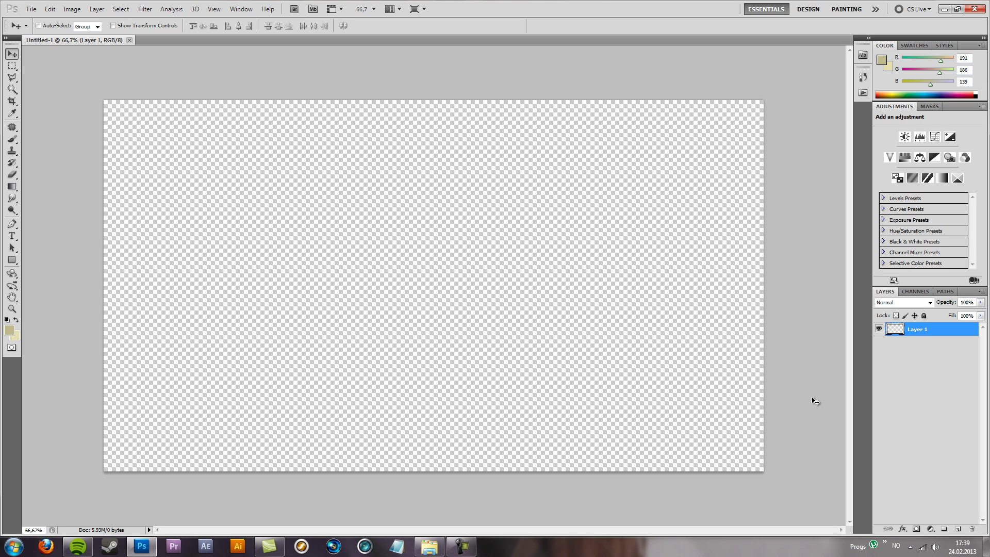
pyautogui.click(13, 332)
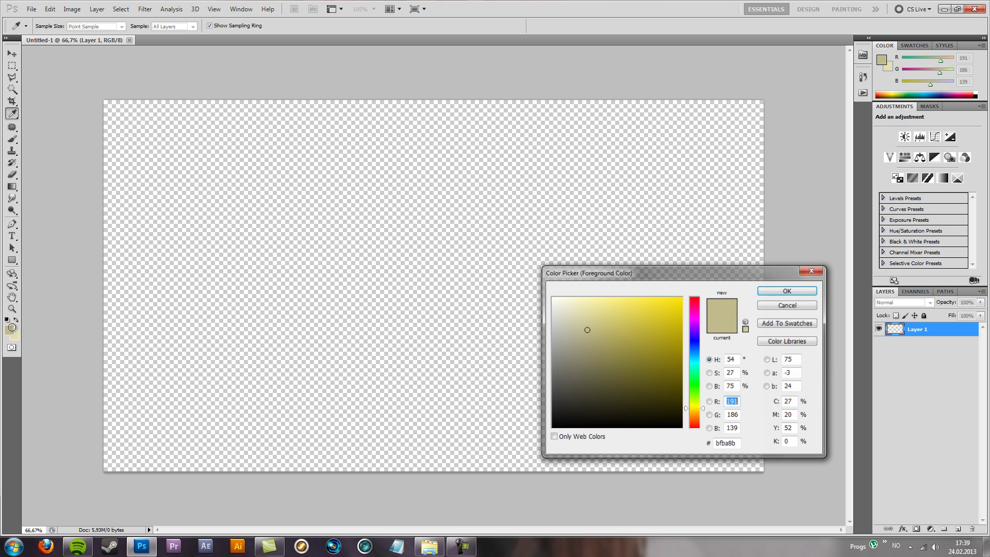
pyautogui.click(788, 291)
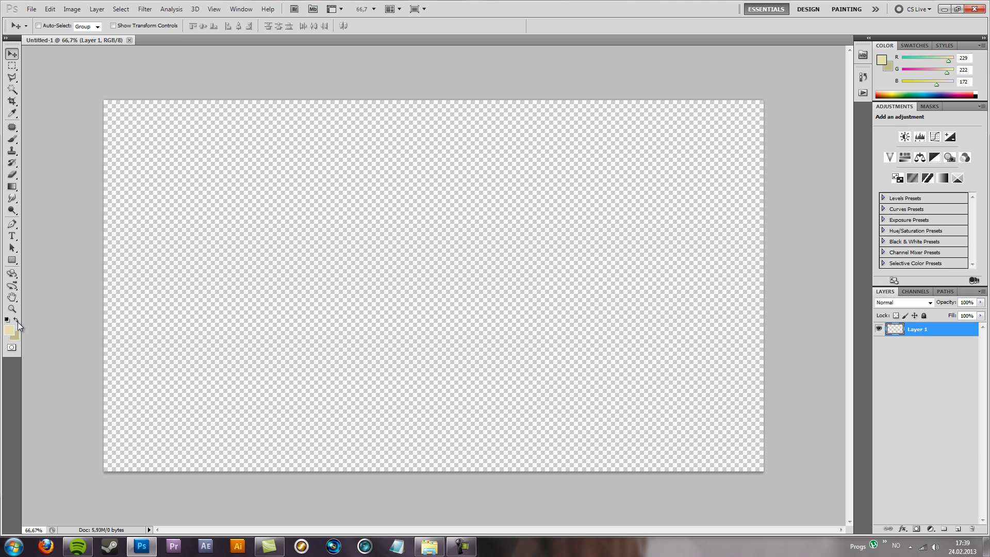
pyautogui.click(12, 334)
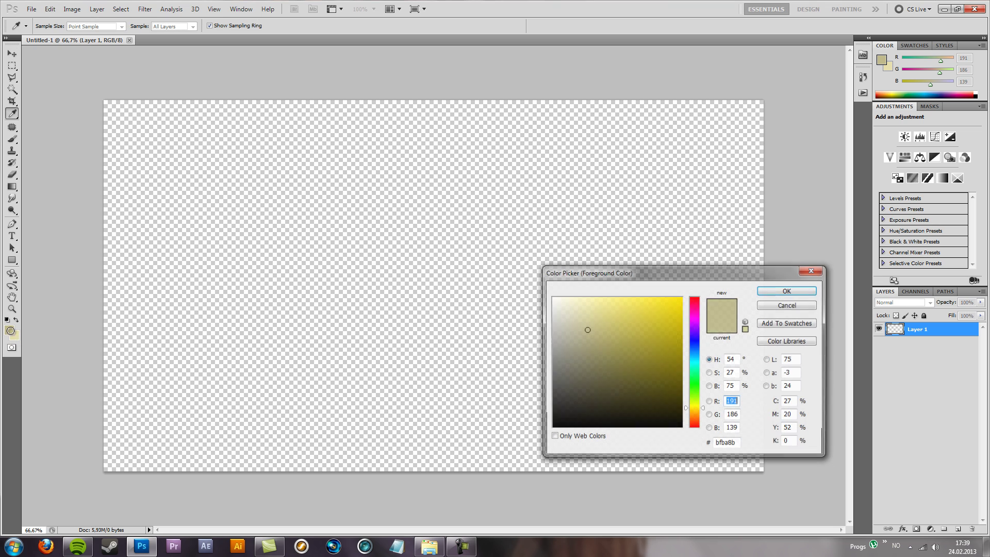
pyautogui.click(788, 291)
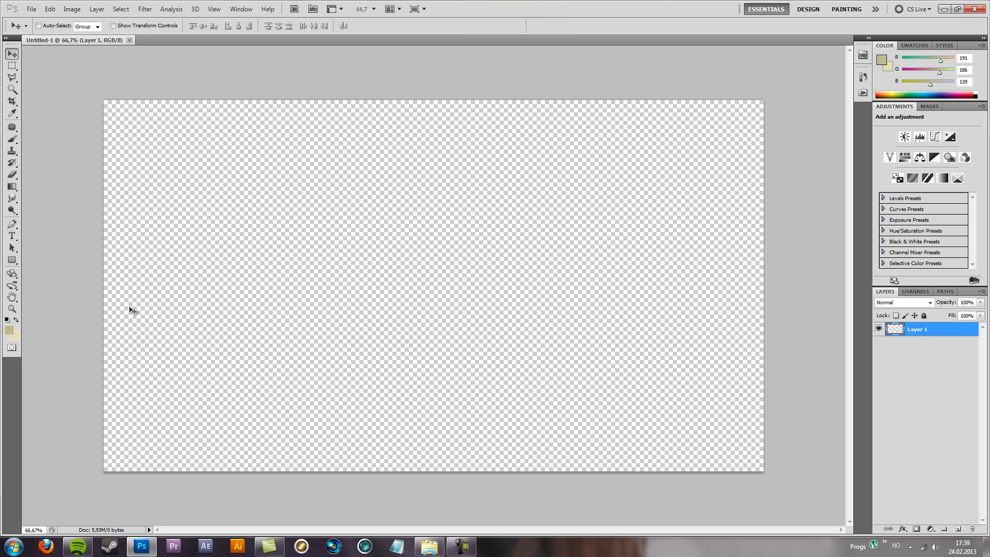
pyautogui.click(14, 336)
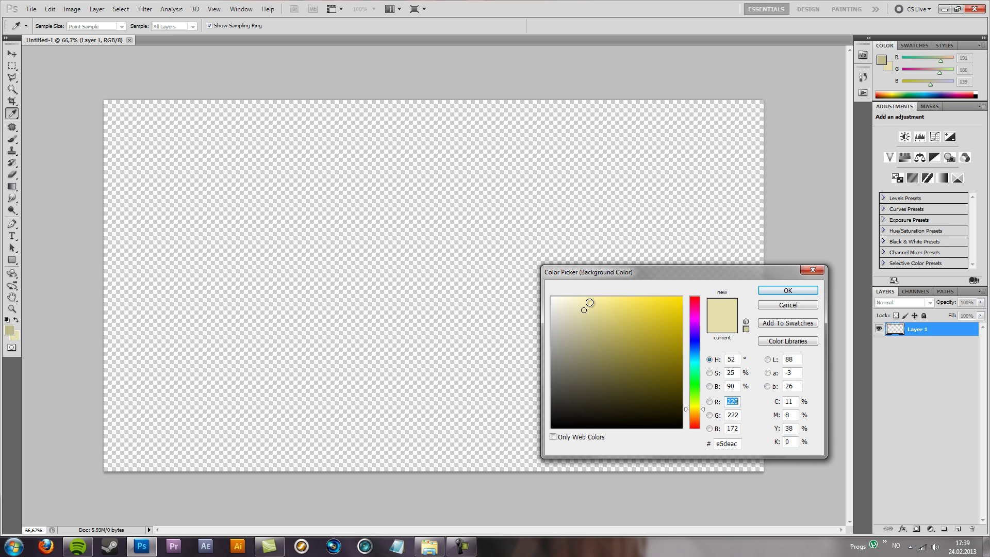
pyautogui.click(773, 291)
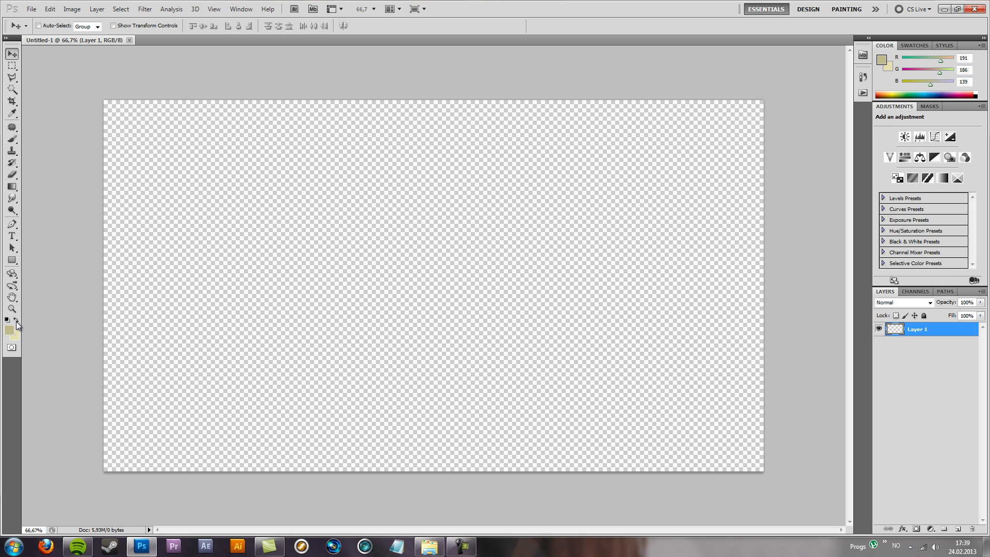
# - Add a Gradient fill layer starting from the Foreground to Background preset
pyautogui.click(931, 530)
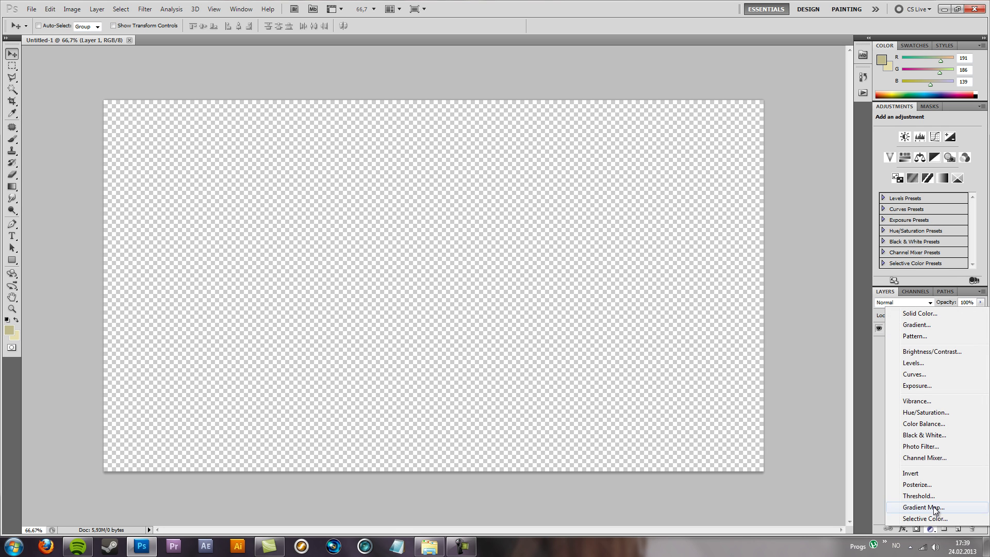
pyautogui.click(917, 325)
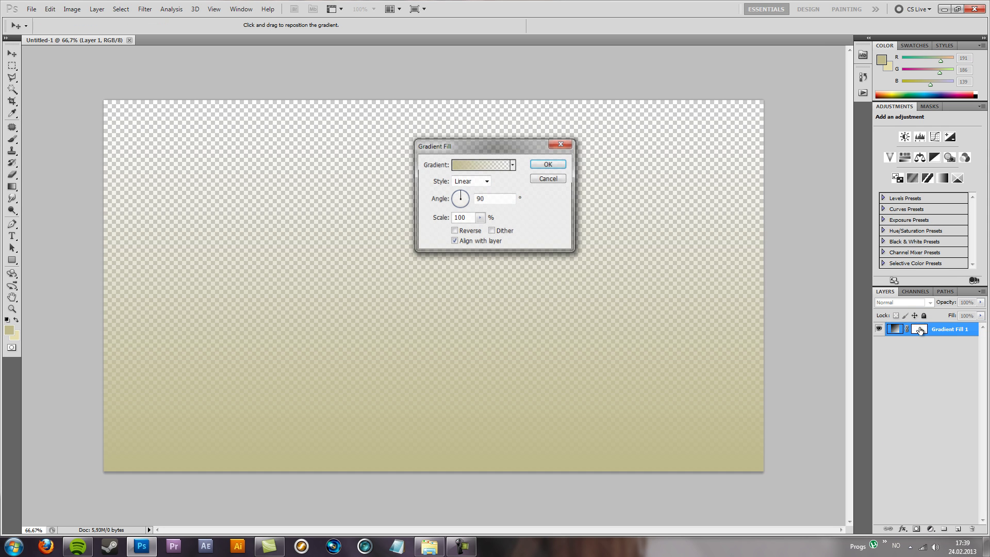
pyautogui.click(477, 166)
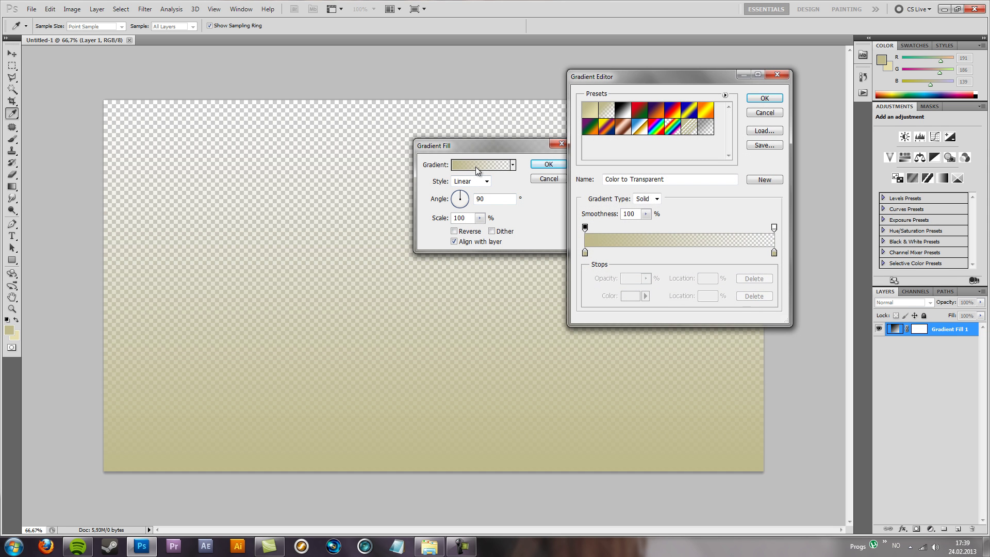
pyautogui.click(589, 113)
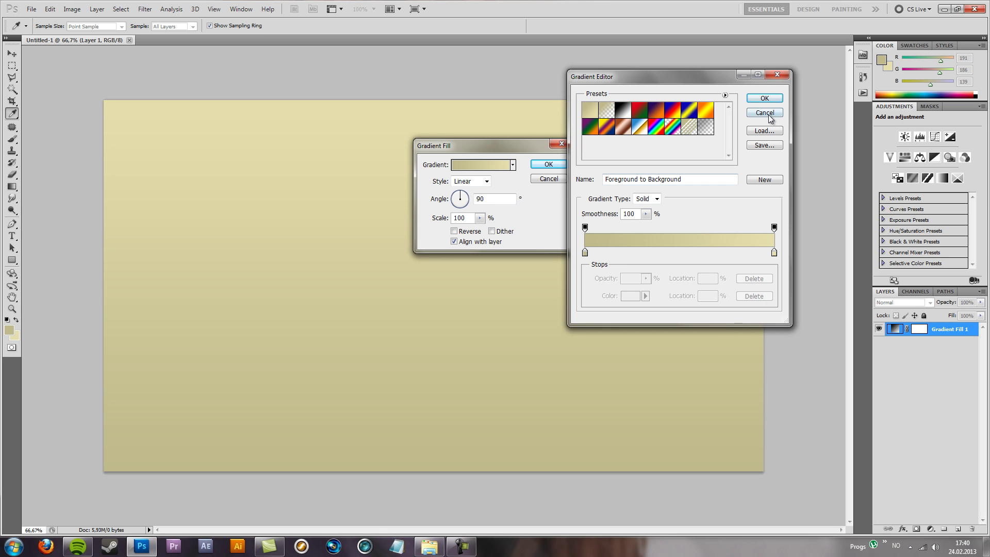
# - Move the end stop to 24% and add a right-end stop coloured #c5bd87
pyautogui.click(617, 253)
pyautogui.hotkey('ctrl', 'z')
pyautogui.moveTo(650, 253); pyautogui.dragTo(735, 253)
pyautogui.hotkey('ctrl', 'z')
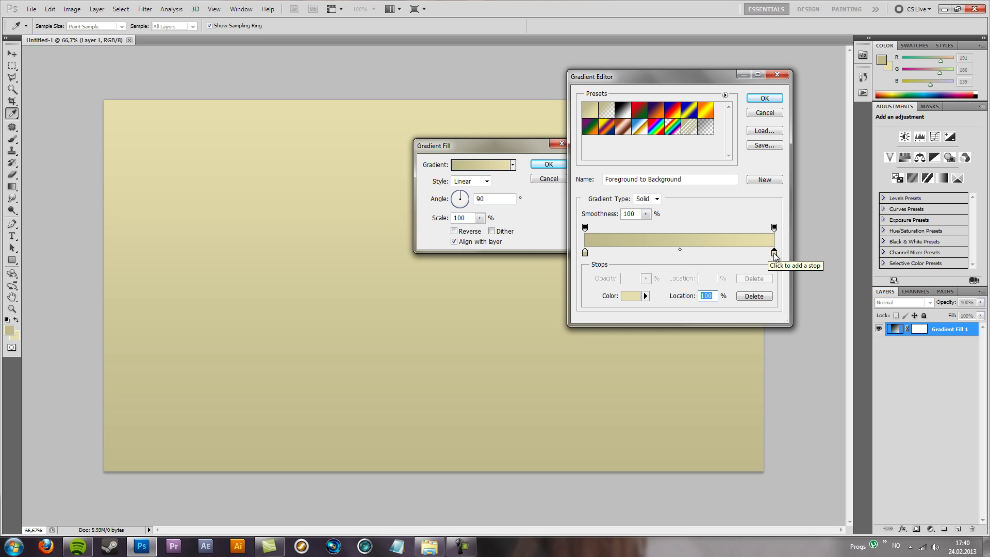
pyautogui.moveTo(775, 252); pyautogui.dragTo(631, 246)
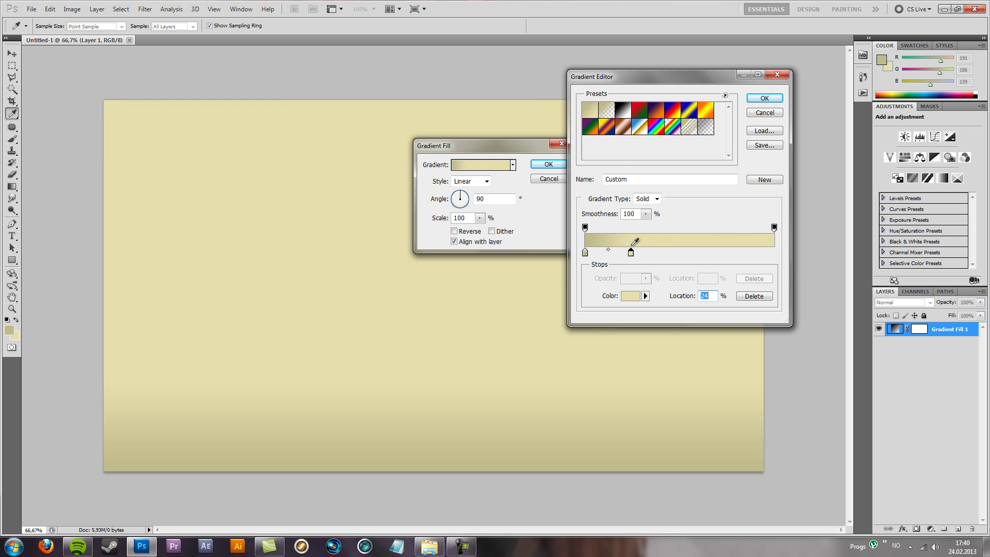
pyautogui.click(774, 253)
pyautogui.doubleClick(774, 253)
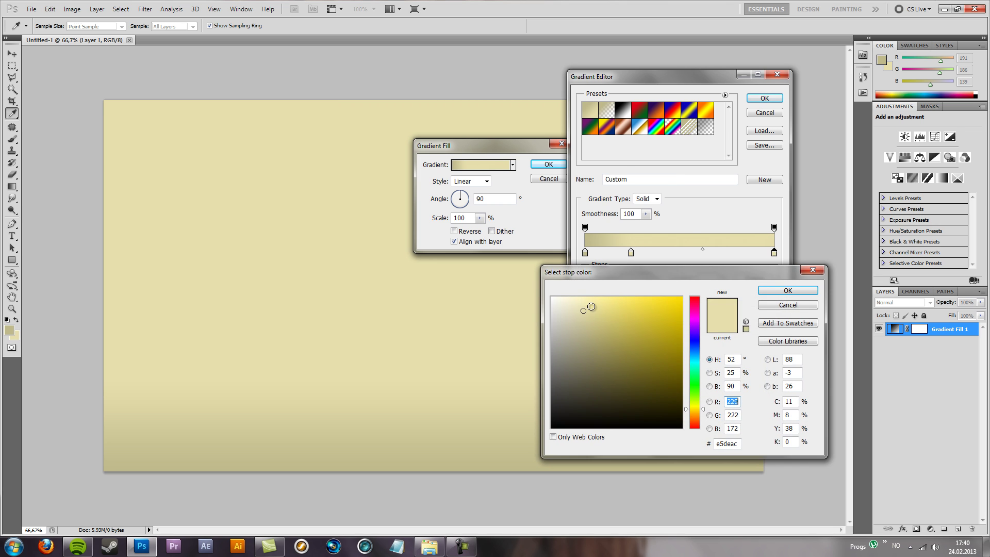
pyautogui.moveTo(589, 326); pyautogui.dragTo(592, 324)
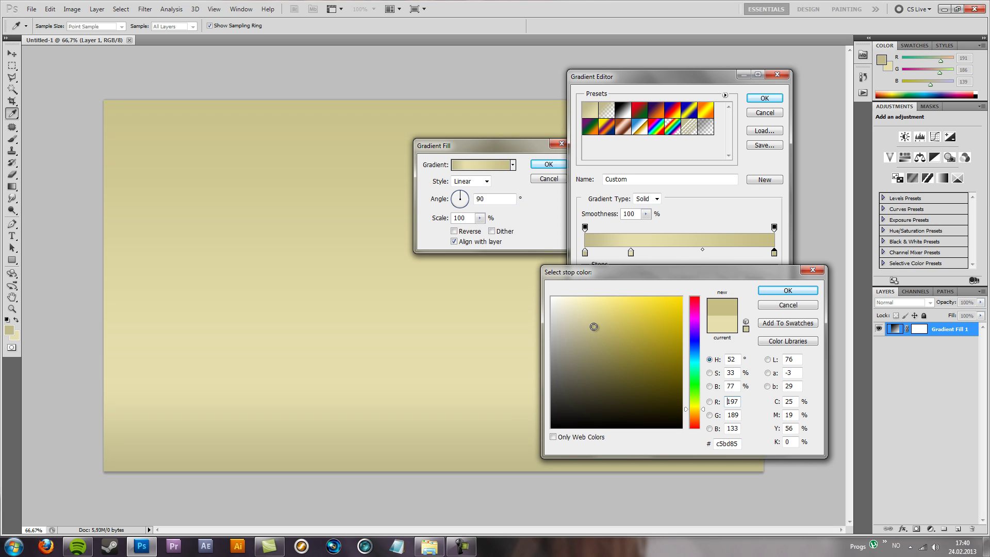
pyautogui.click(776, 292)
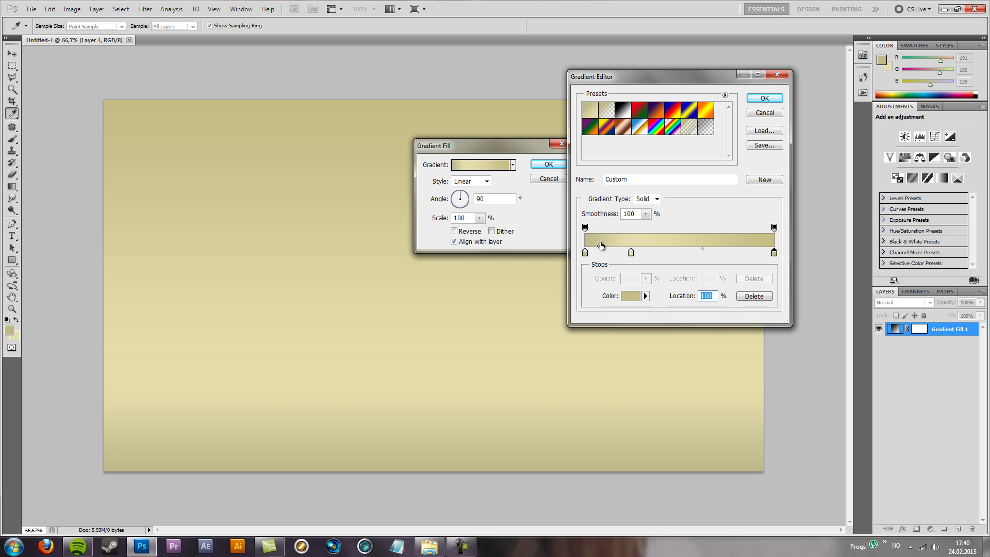
# - Move the middle stop to 73% and add a 26% stop coloured #ece5b6
pyautogui.moveTo(632, 254); pyautogui.dragTo(726, 254)
pyautogui.click(637, 252)
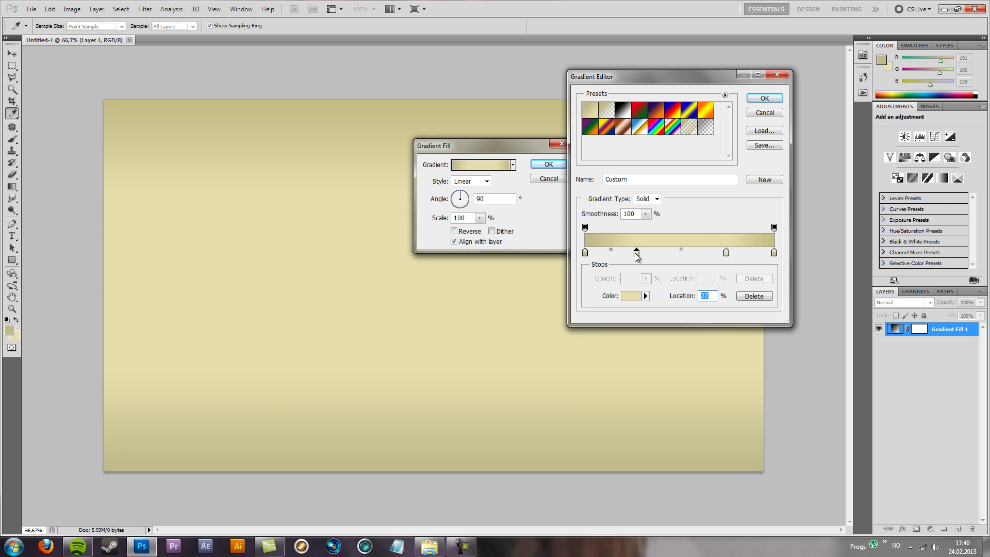
pyautogui.moveTo(637, 254); pyautogui.dragTo(634, 256)
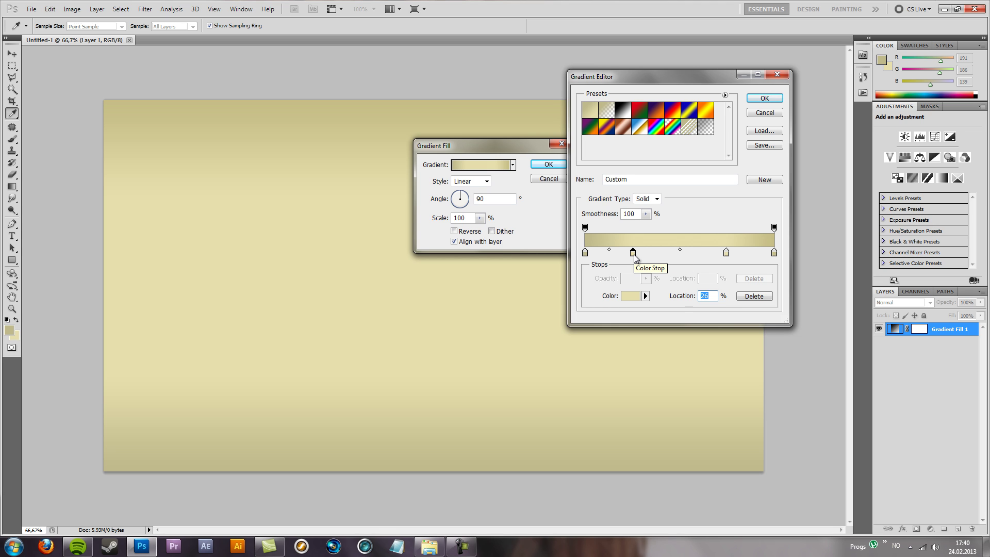
pyautogui.doubleClick(634, 253)
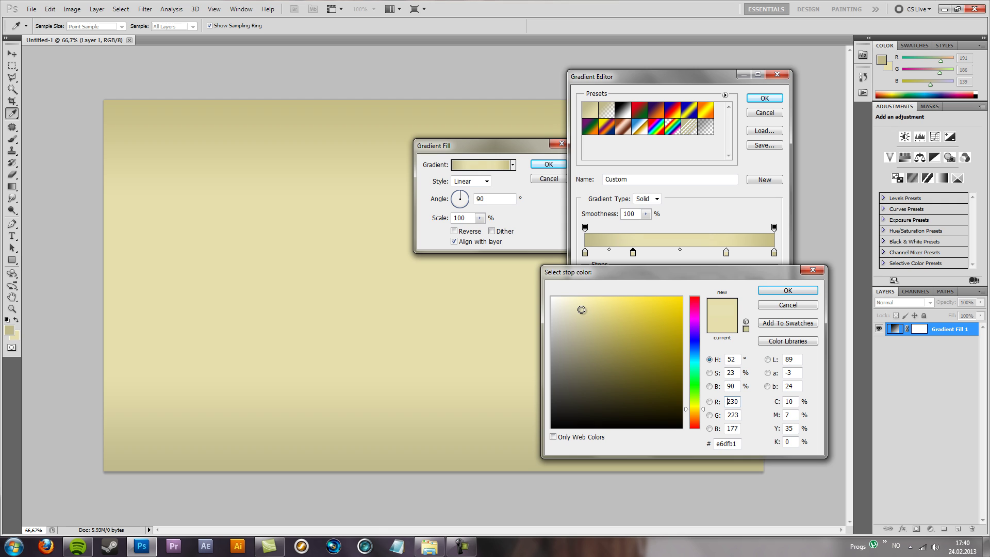
pyautogui.moveTo(581, 310); pyautogui.dragTo(584, 306)
pyautogui.click(798, 293)
# - Lighten the 74% stop slightly and accept the custom gradient
pyautogui.doubleClick(727, 252)
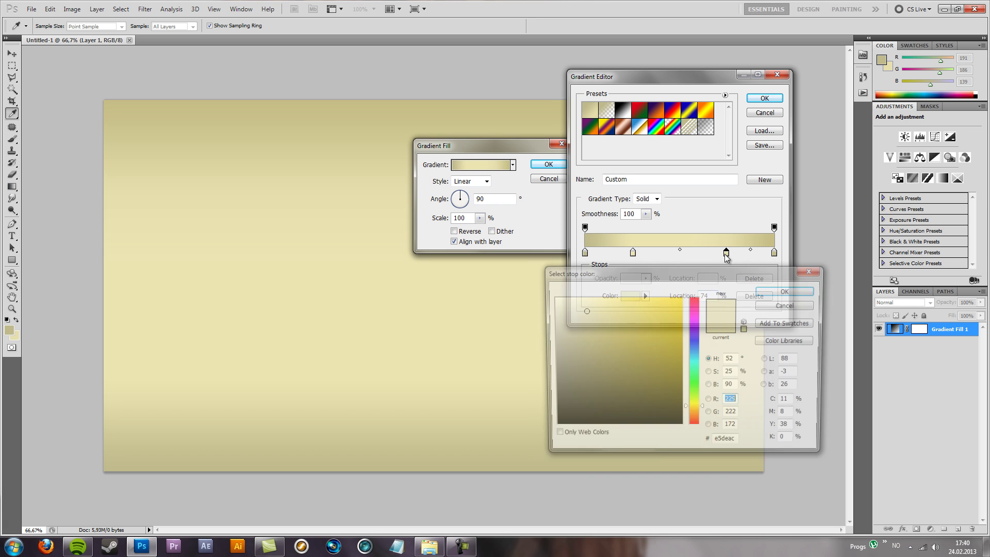
pyautogui.moveTo(593, 317); pyautogui.dragTo(580, 309)
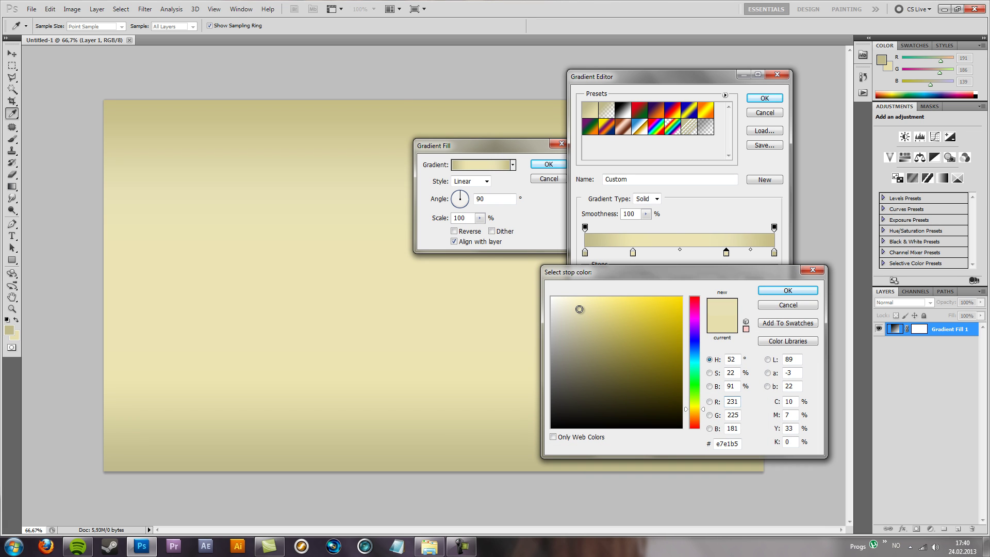
pyautogui.click(765, 289)
pyautogui.click(764, 98)
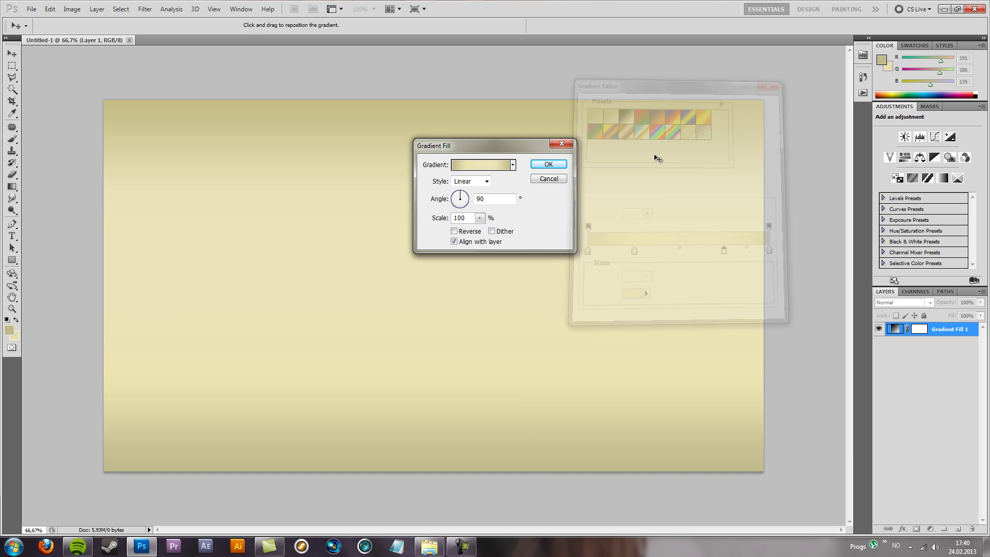
# - Apply the gradient fill, then type an N near the canvas centre at 72 pt
pyautogui.click(557, 166)
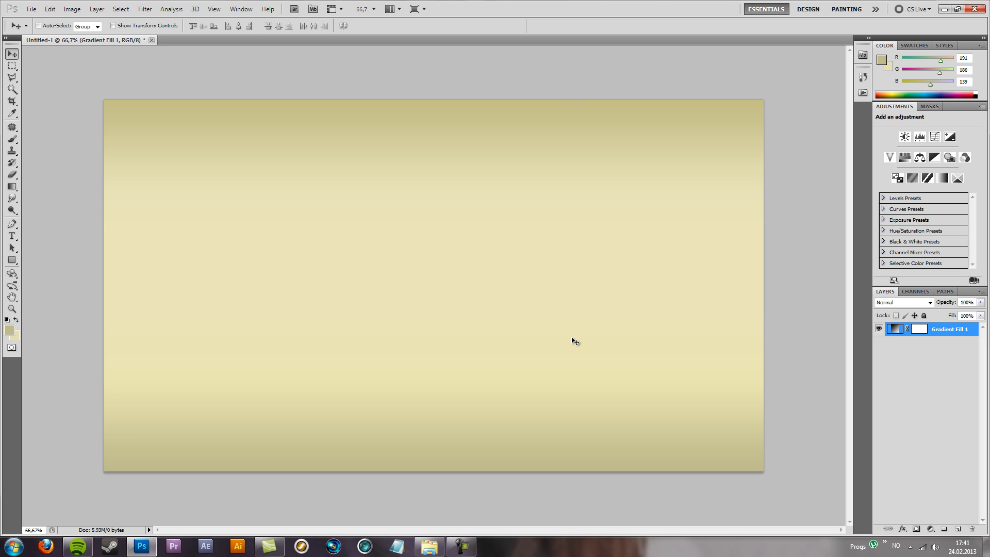
pyautogui.click(12, 236)
pyautogui.click(420, 275)
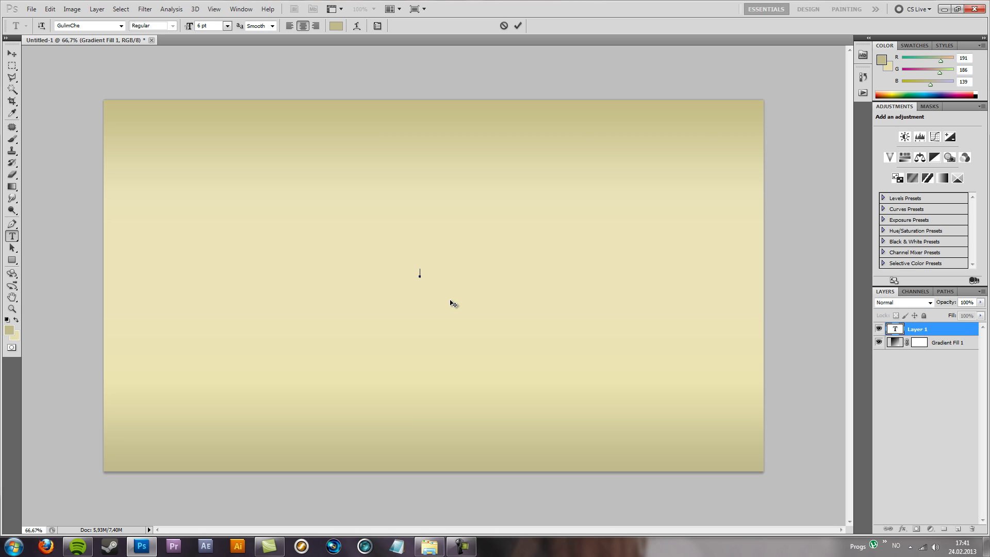
pyautogui.write('N')
pyautogui.hotkey('ctrl', 'a')
pyautogui.click(227, 26)
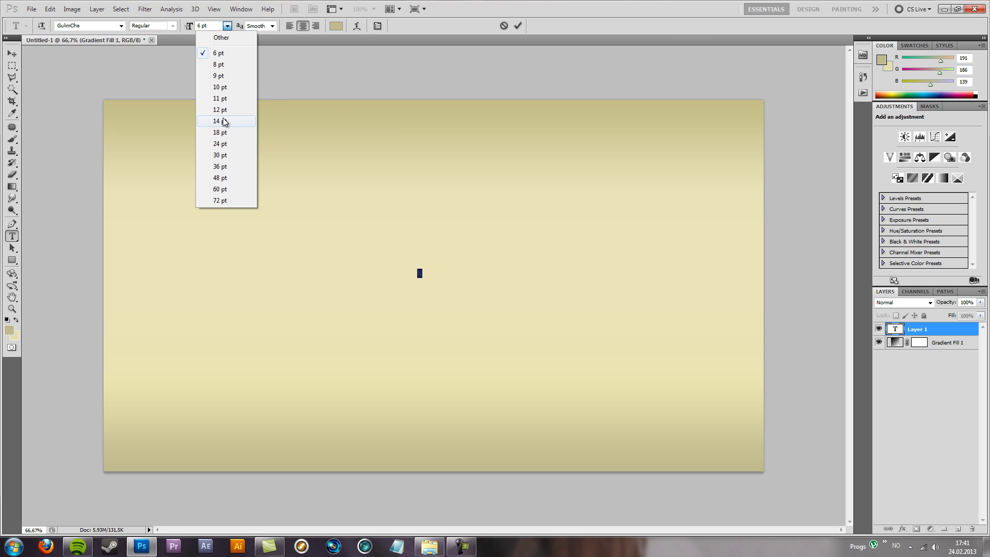
pyautogui.click(221, 201)
pyautogui.click(419, 254)
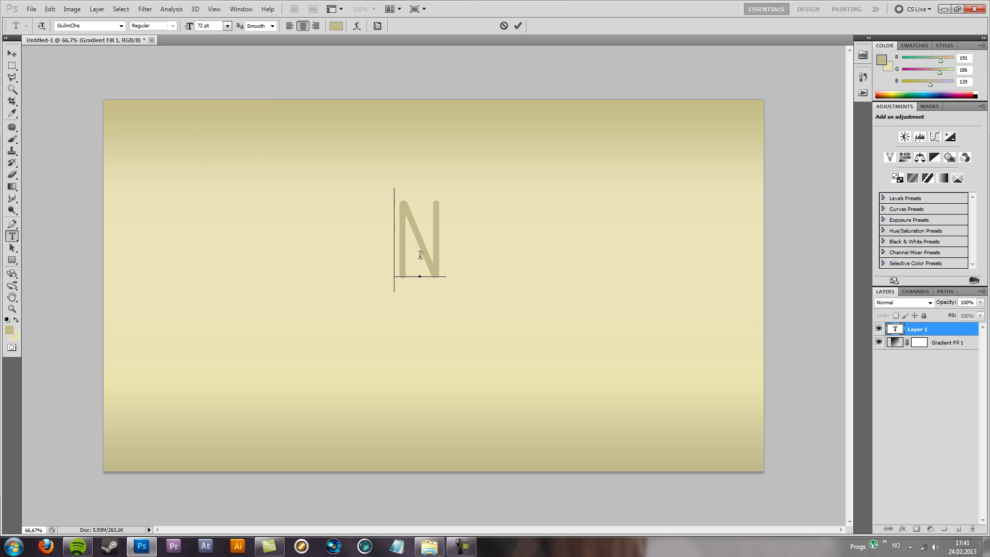
# - Enlarge the N to 85 pt, move it slightly higher, and commit it
pyautogui.click(227, 26)
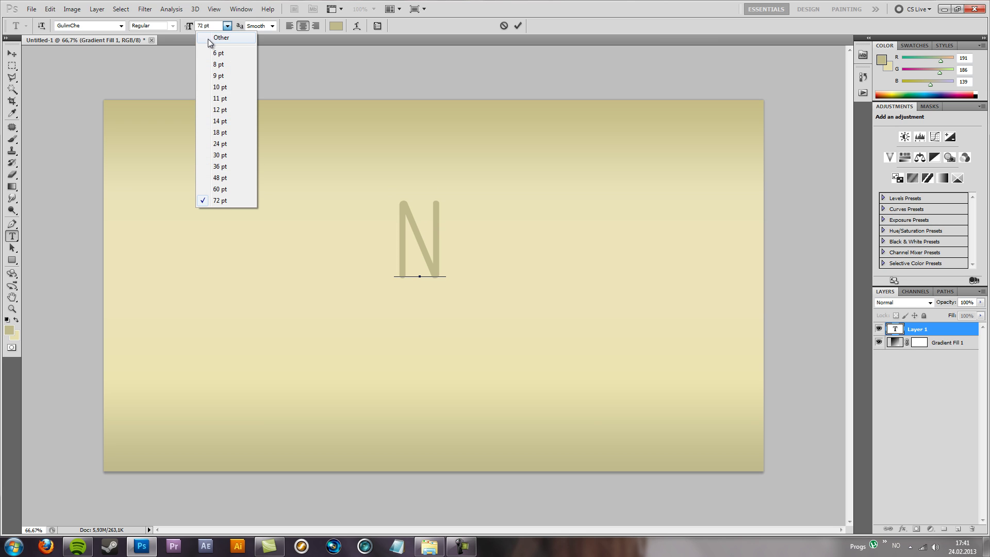
pyautogui.click(209, 26)
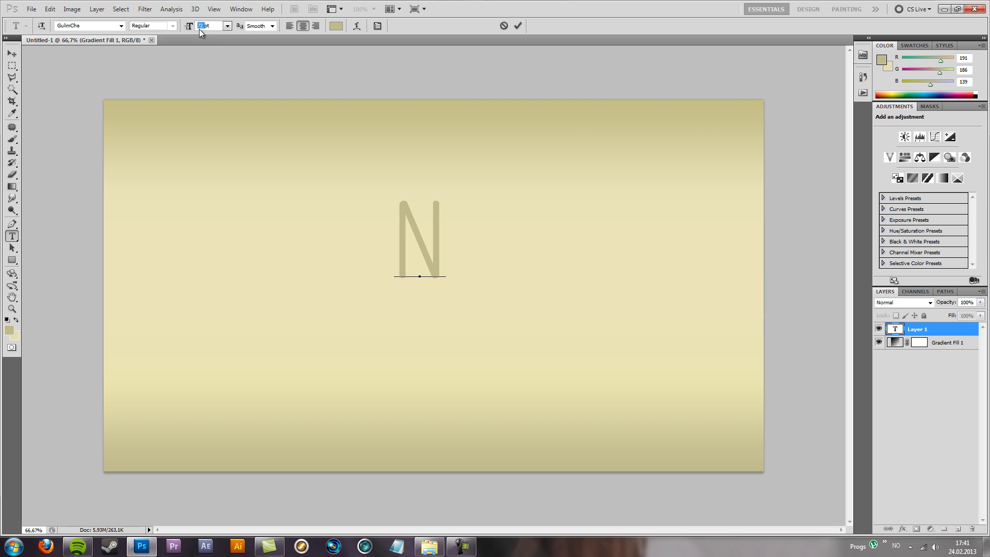
pyautogui.click(212, 25)
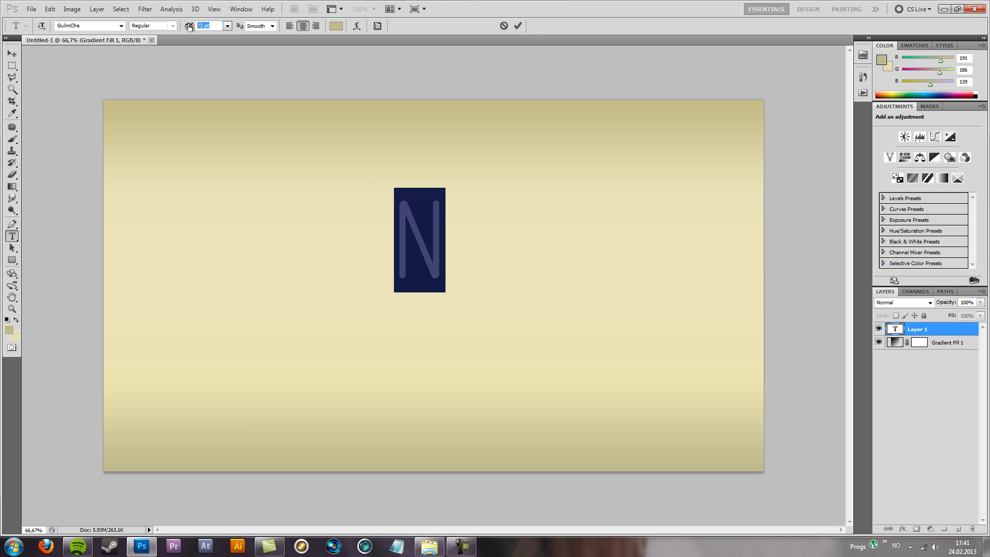
pyautogui.write('80')
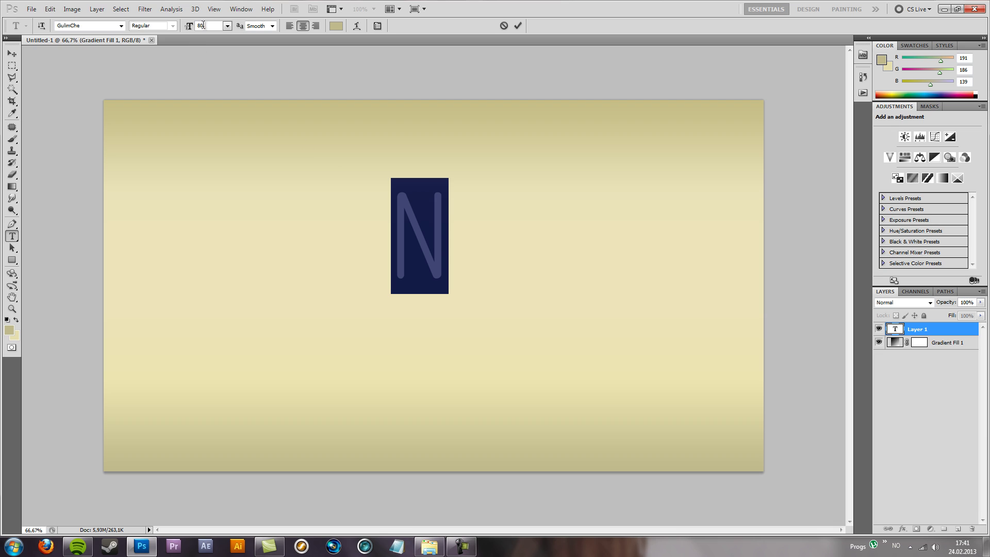
pyautogui.click(197, 28)
pyautogui.write('85')
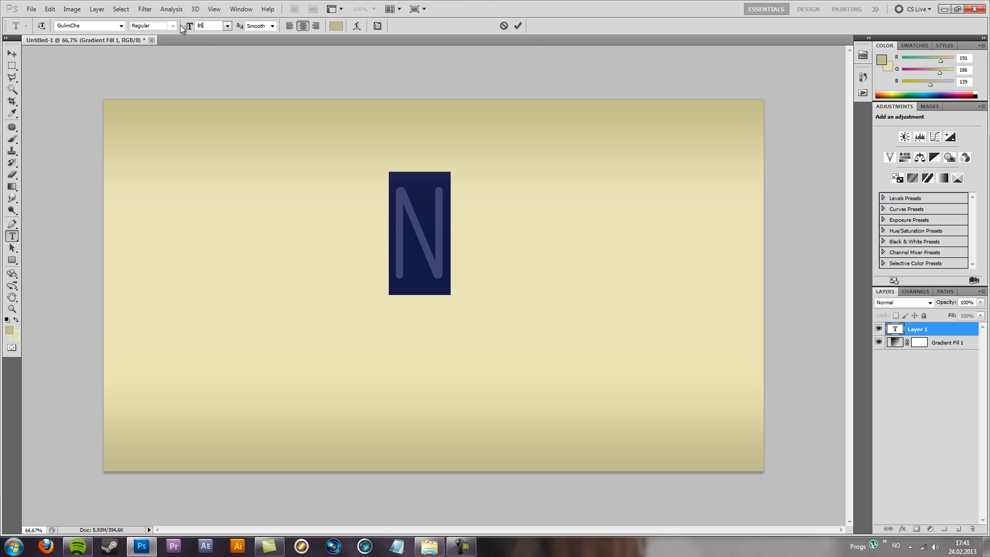
pyautogui.click(412, 225)
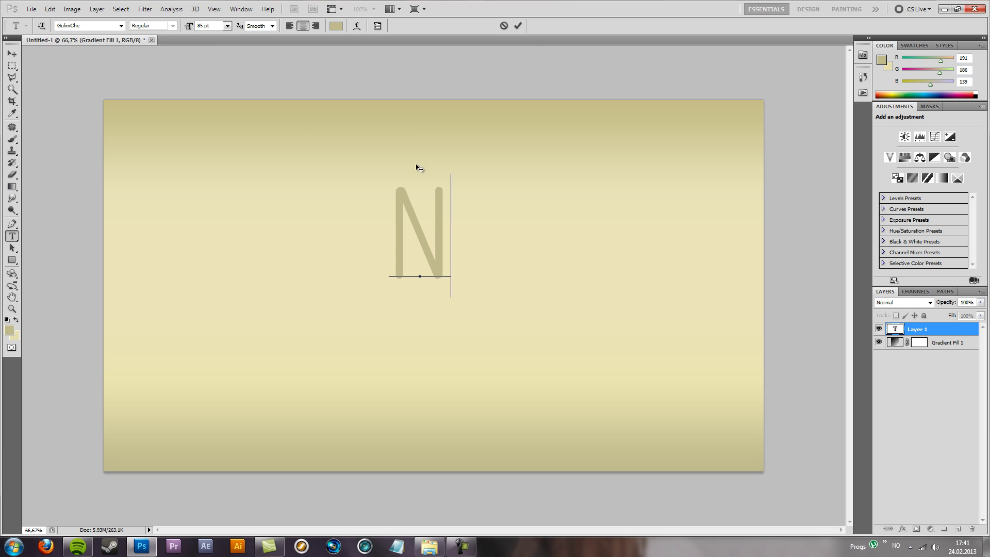
pyautogui.moveTo(406, 189); pyautogui.dragTo(403, 174)
pyautogui.click(923, 333)
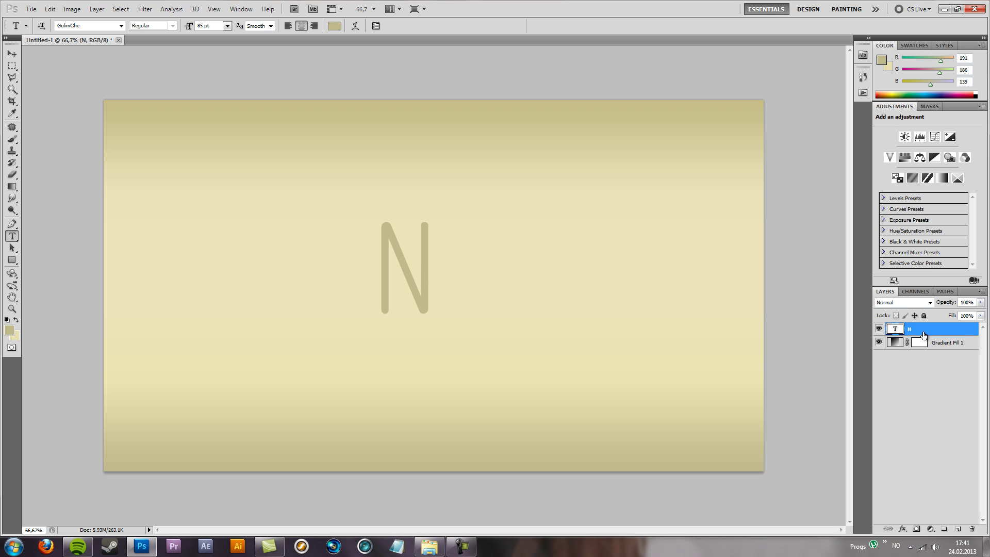
# - Duplicate the N layer, move the copy right, retype it as P, and select both layers
pyautogui.hotkey('ctrl', 'j')
pyautogui.moveTo(425, 283); pyautogui.dragTo(497, 281)
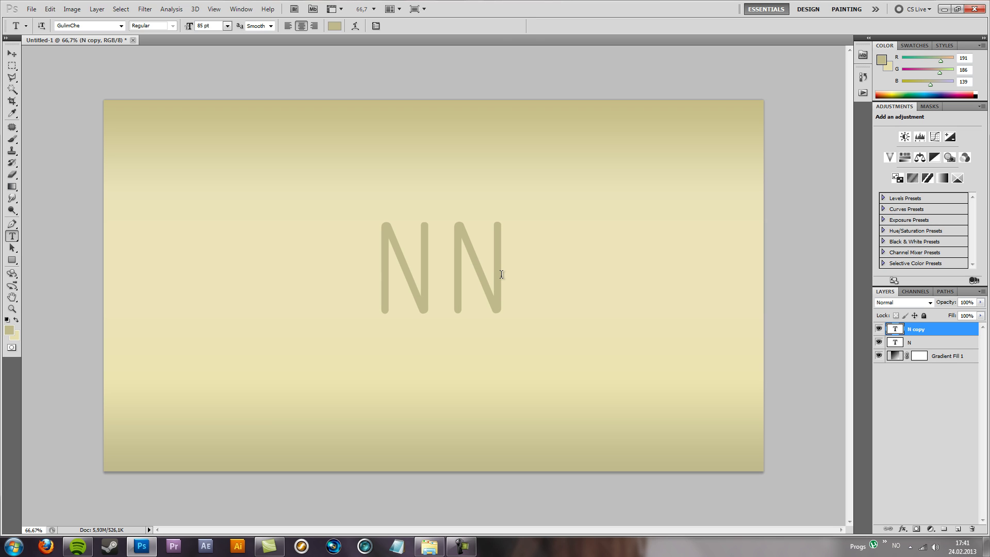
pyautogui.click(501, 274)
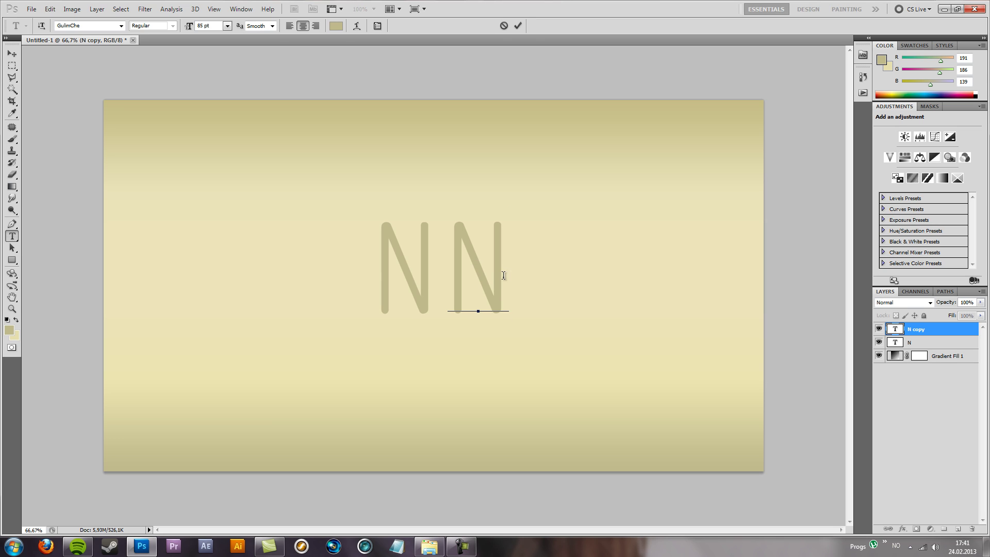
pyautogui.hotkey('ctrl', 'a')
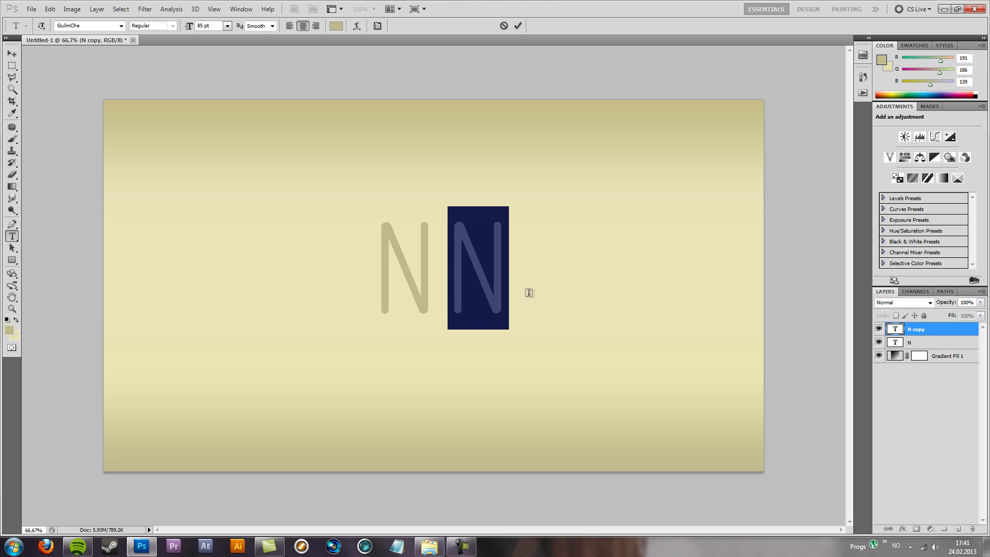
pyautogui.write('P')
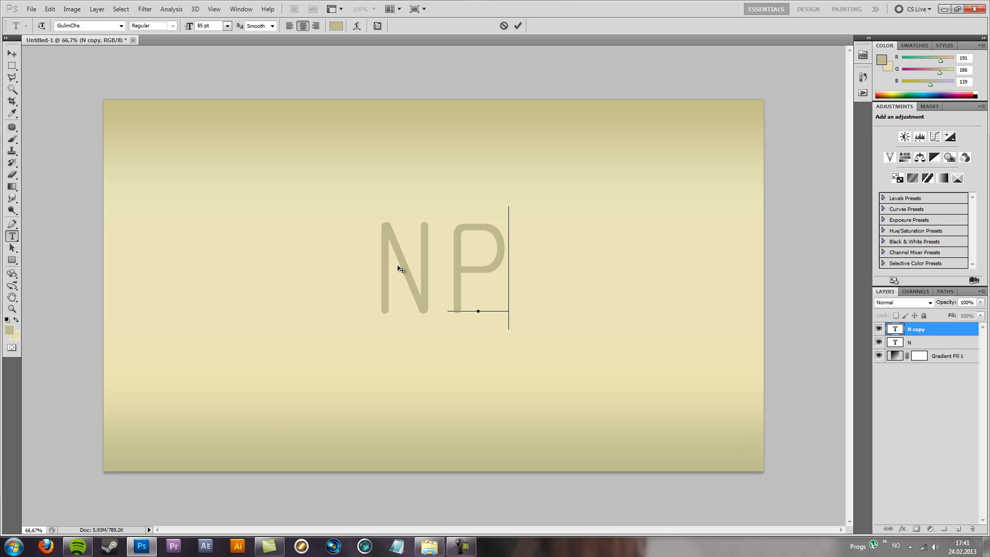
pyautogui.click(921, 330)
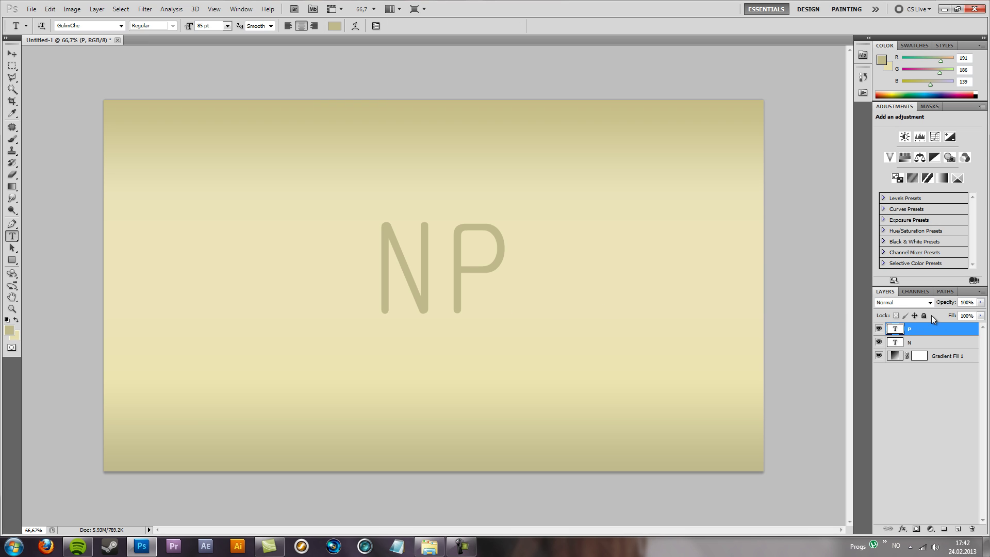
pyautogui.keyDown('shift'); pyautogui.click(918, 344); pyautogui.keyUp('shift')
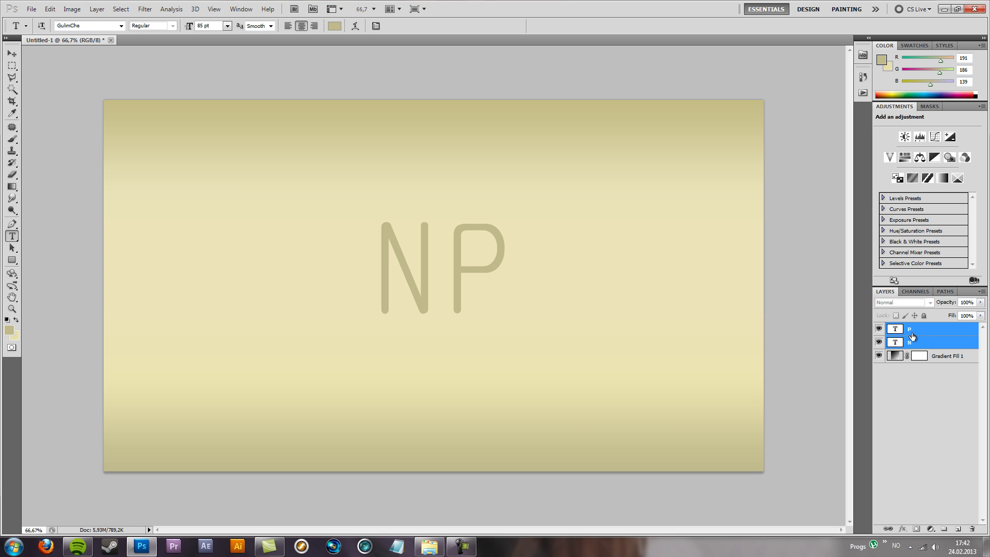
# - Rasterize the N and P type layers, then move the P left toward the N
pyautogui.rightClick(912, 334)
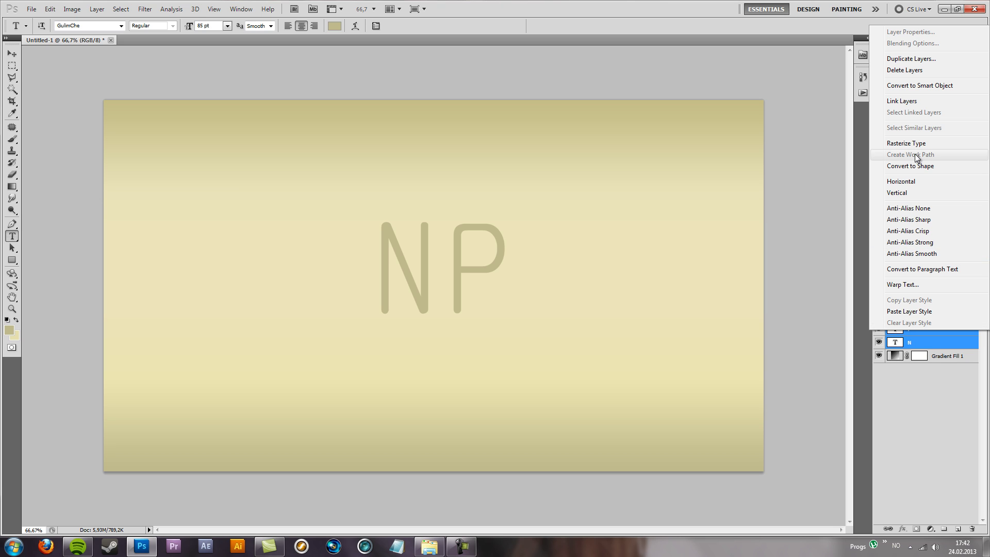
pyautogui.click(906, 143)
pyautogui.keyDown('ctrl'); pyautogui.click(914, 343); pyautogui.keyUp('ctrl')
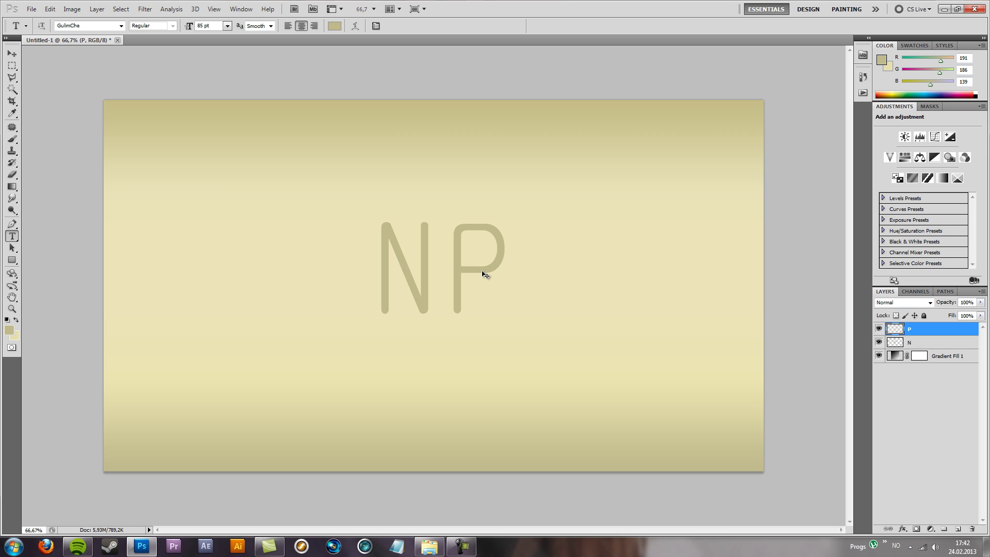
pyautogui.moveTo(482, 272); pyautogui.dragTo(464, 268)
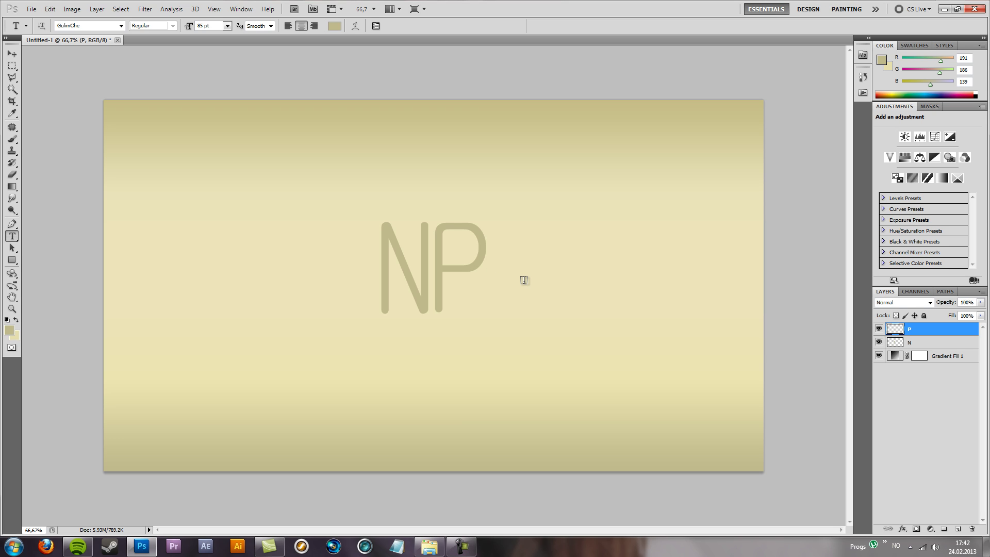
# - Butt the P against the N's right stroke, then move both letters right and down
pyautogui.press('v')
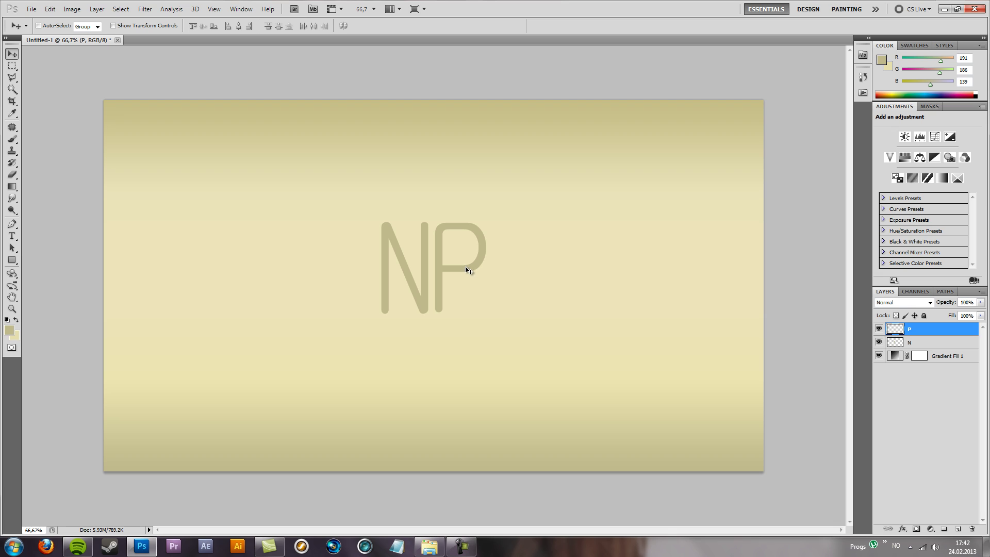
pyautogui.moveTo(474, 272); pyautogui.dragTo(456, 269)
pyautogui.moveTo(456, 267); pyautogui.dragTo(456, 269)
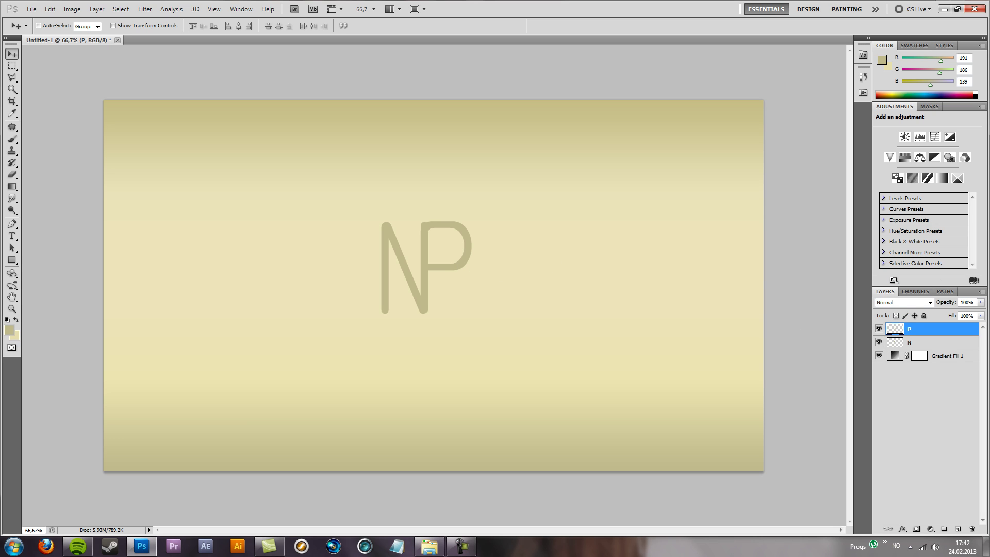
pyautogui.keyDown('shift'); pyautogui.click(912, 343); pyautogui.keyUp('shift')
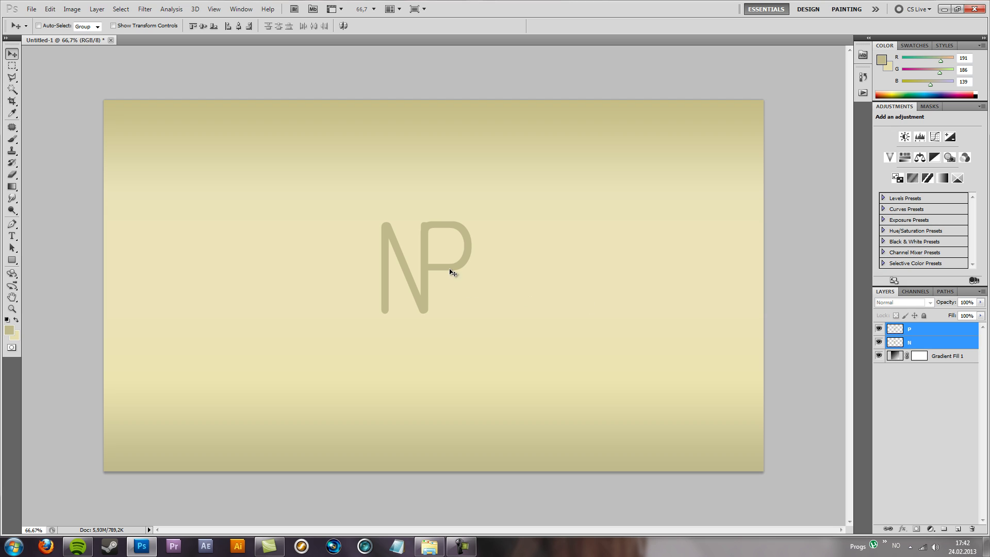
pyautogui.moveTo(451, 270)
pyautogui.mouseDown()
pyautogui.moveTo(481, 279)
pyautogui.moveTo(468, 279)
pyautogui.mouseUp()
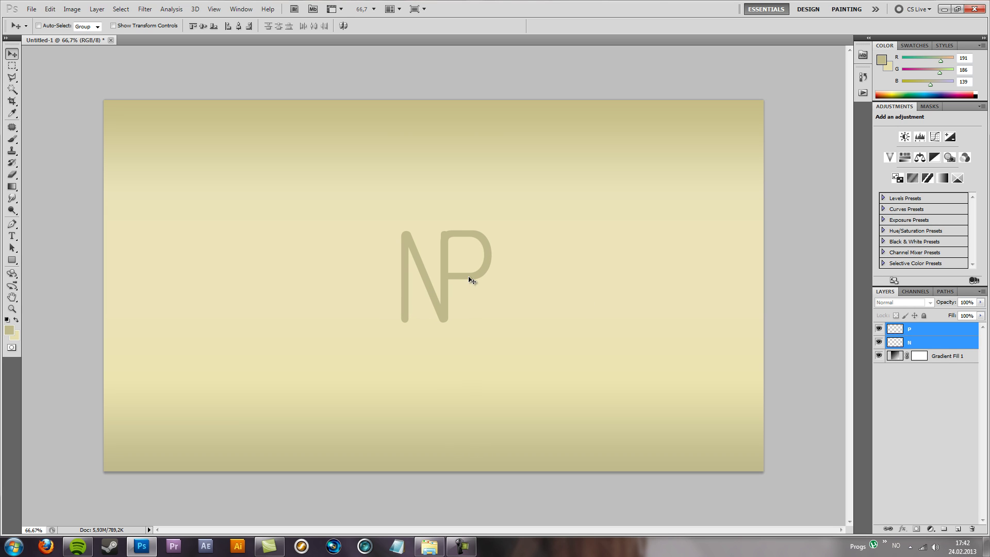
pyautogui.click(918, 333)
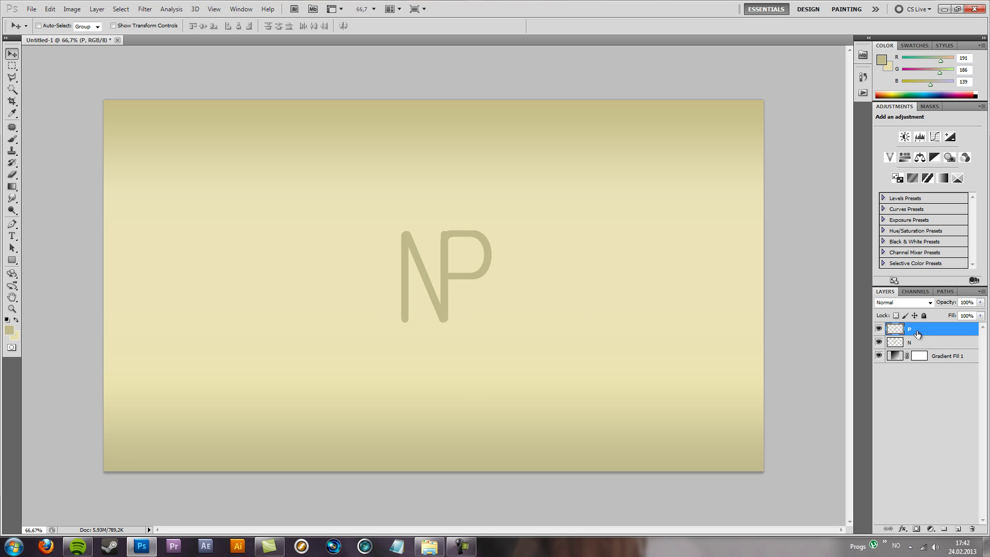
pyautogui.click(916, 343)
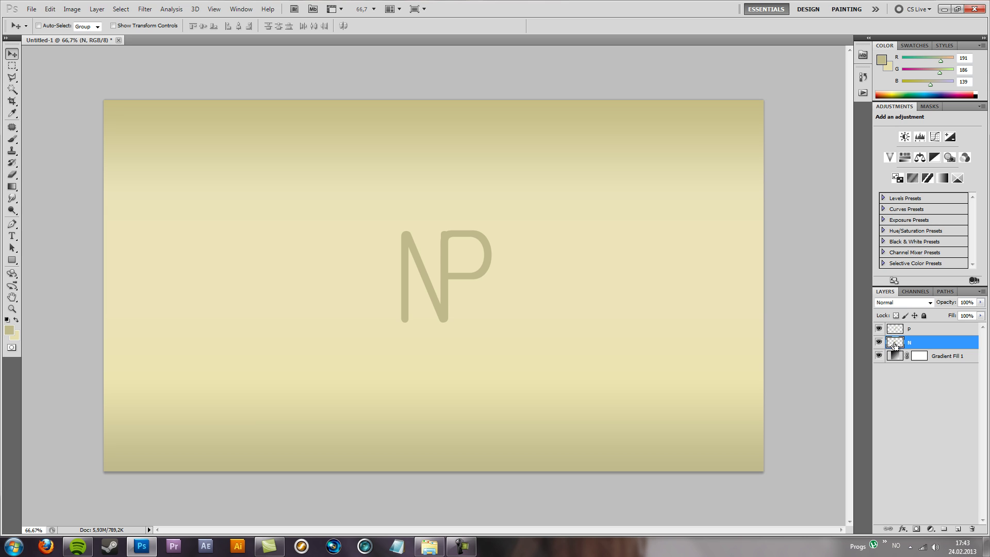
# - Load the N letter's outline as a selection, then deselect and reactivate the N layer
pyautogui.keyDown('ctrl'); pyautogui.click(895, 345); pyautogui.keyUp('ctrl')
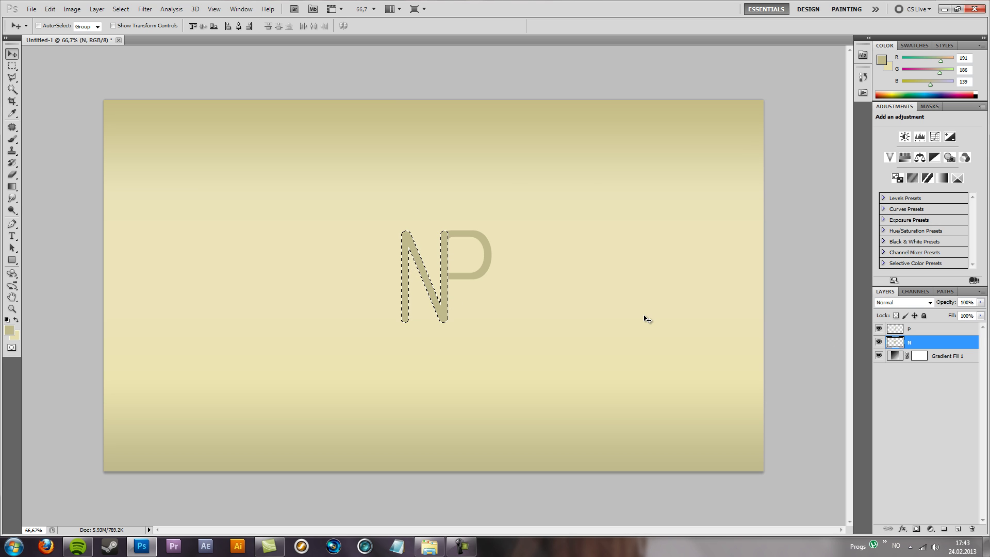
pyautogui.click(918, 331)
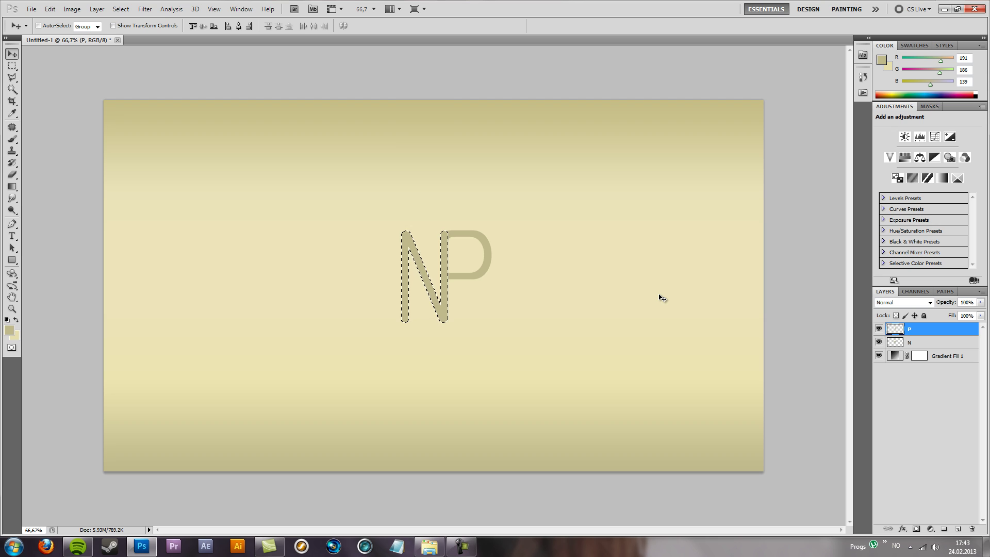
pyautogui.hotkey('ctrl', 'd')
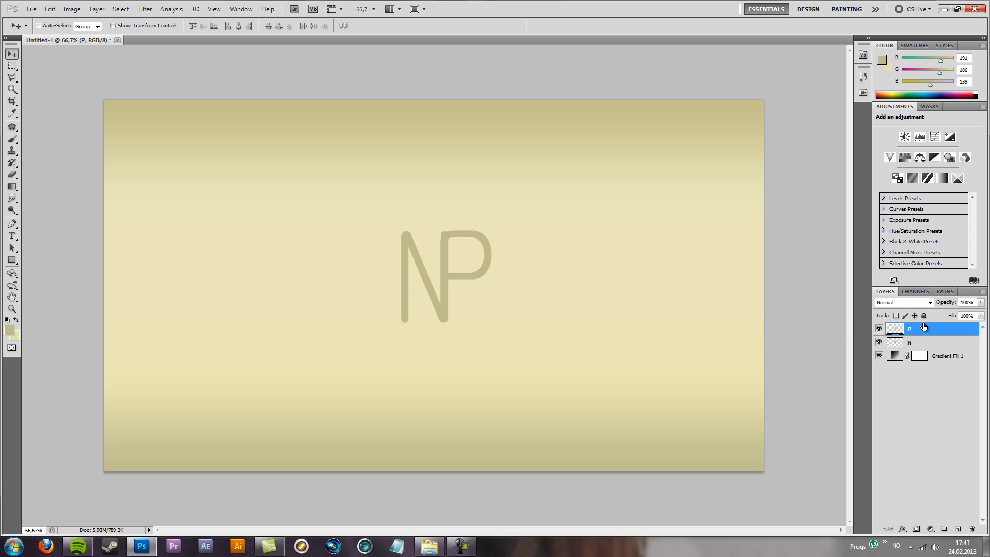
pyautogui.click(918, 348)
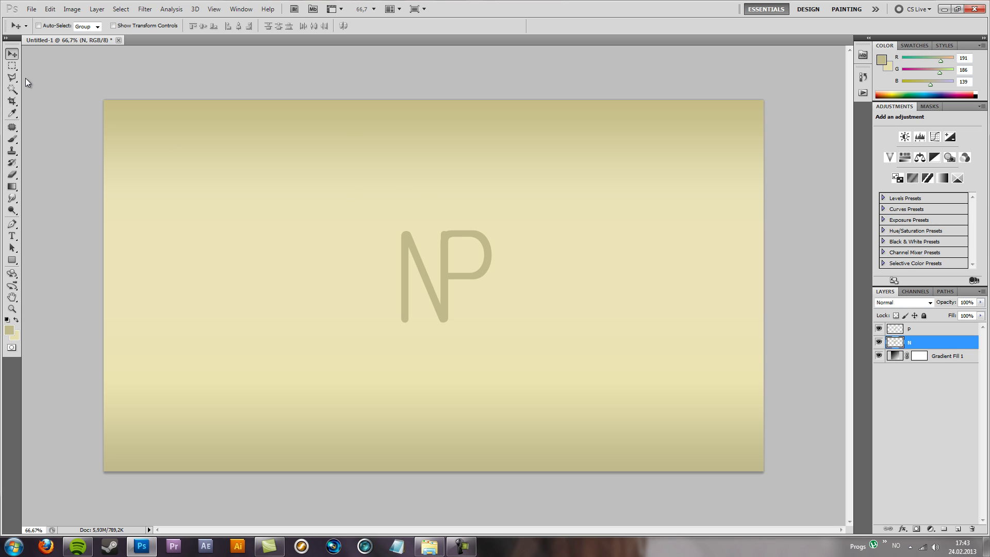
# - Draw a small rectangular selection between the N and P, then dismiss it
pyautogui.click(12, 65)
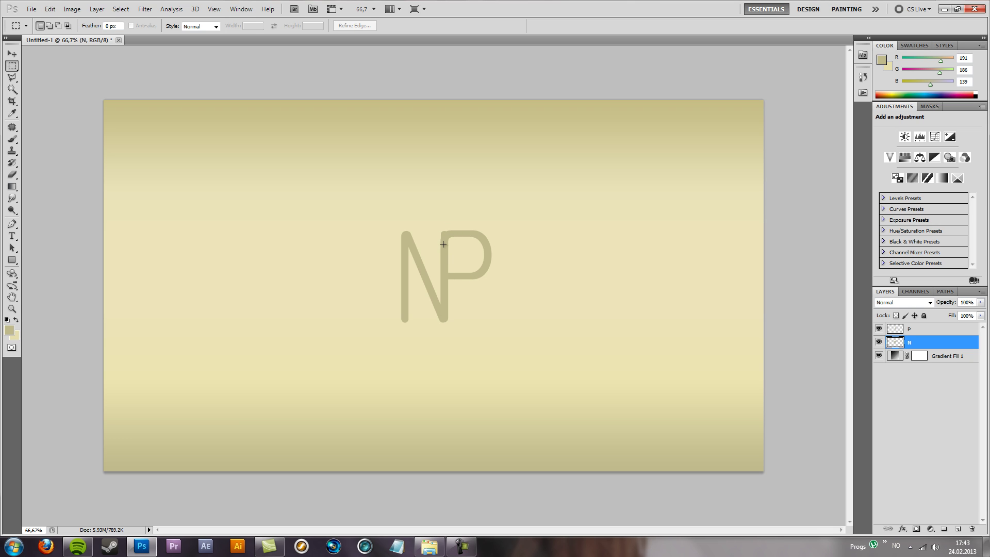
pyautogui.moveTo(437, 224); pyautogui.dragTo(454, 244)
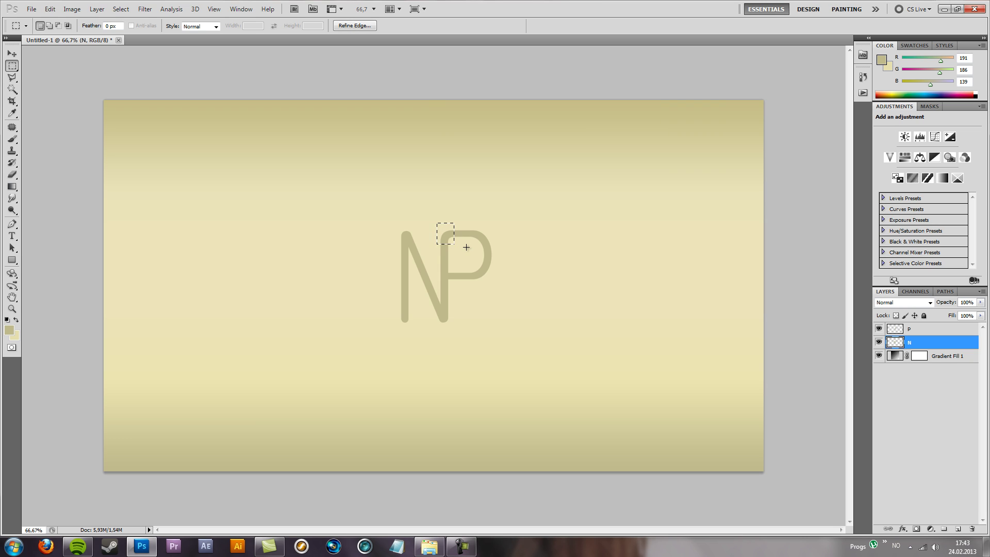
pyautogui.click(460, 242)
# - Select the N and P layers together and merge them into one layer
pyautogui.click(919, 330)
pyautogui.click(919, 343)
pyautogui.keyDown('ctrl'); pyautogui.click(913, 331); pyautogui.keyUp('ctrl')
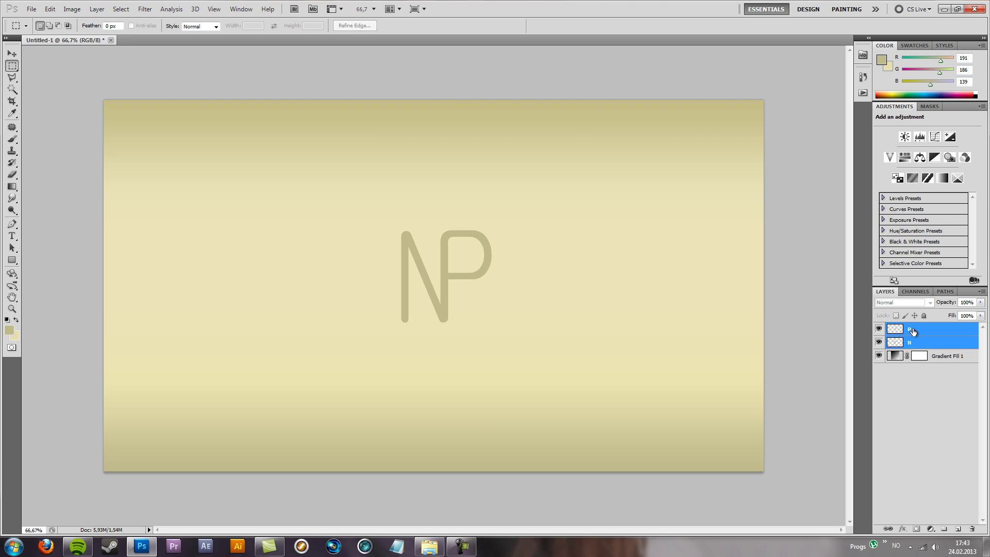
pyautogui.rightClick(923, 342)
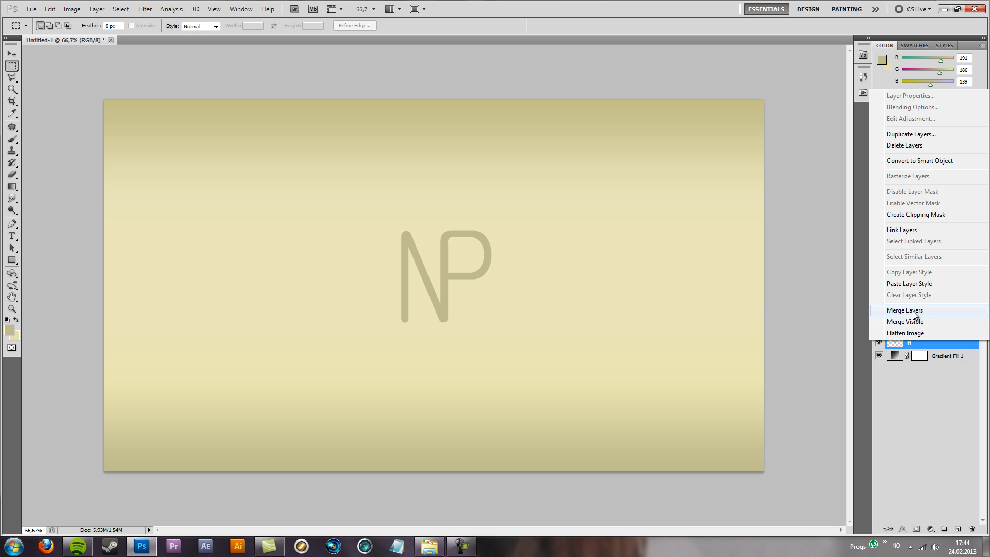
pyautogui.click(905, 310)
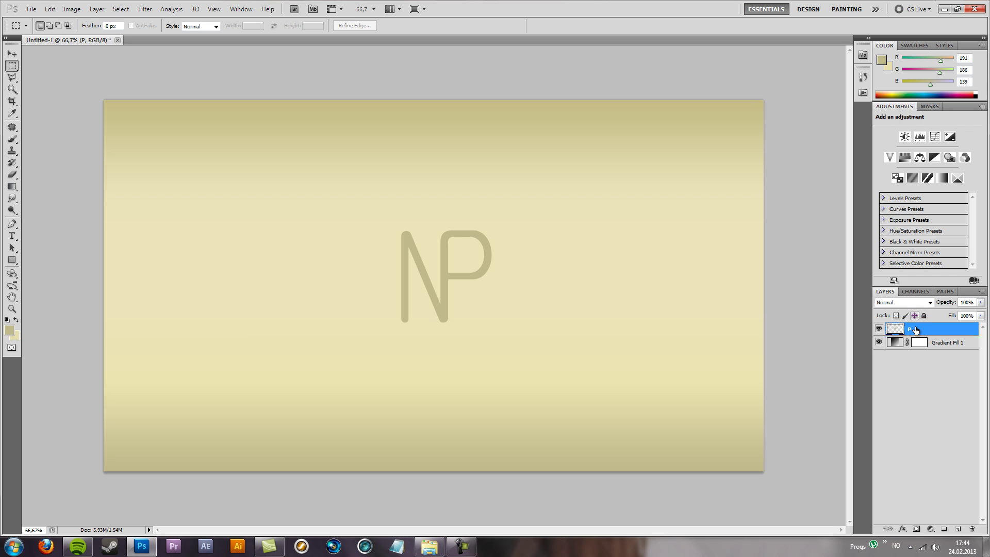
# - Enable Drop Shadow in the P layer's style and increase its Size slightly
pyautogui.doubleClick(912, 331)
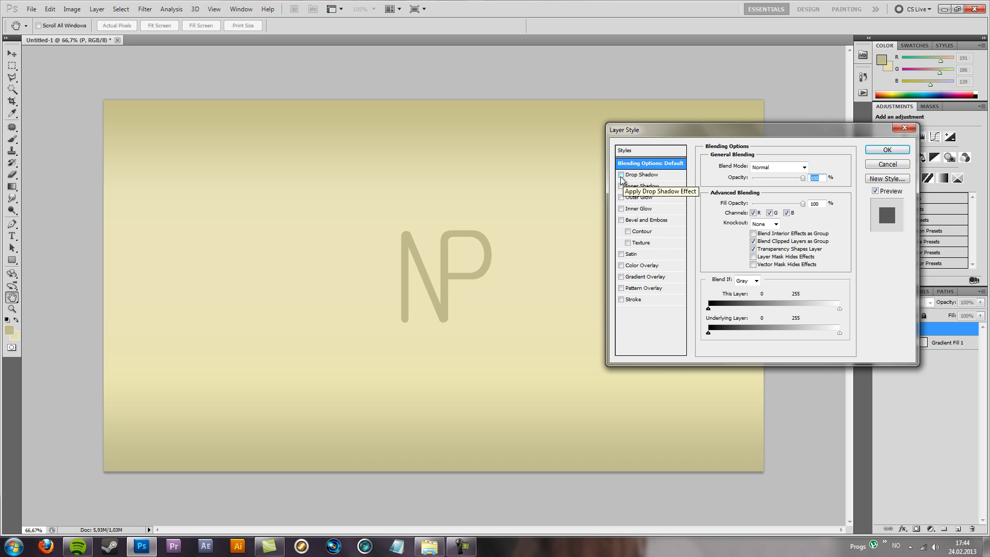
pyautogui.click(621, 175)
pyautogui.click(637, 178)
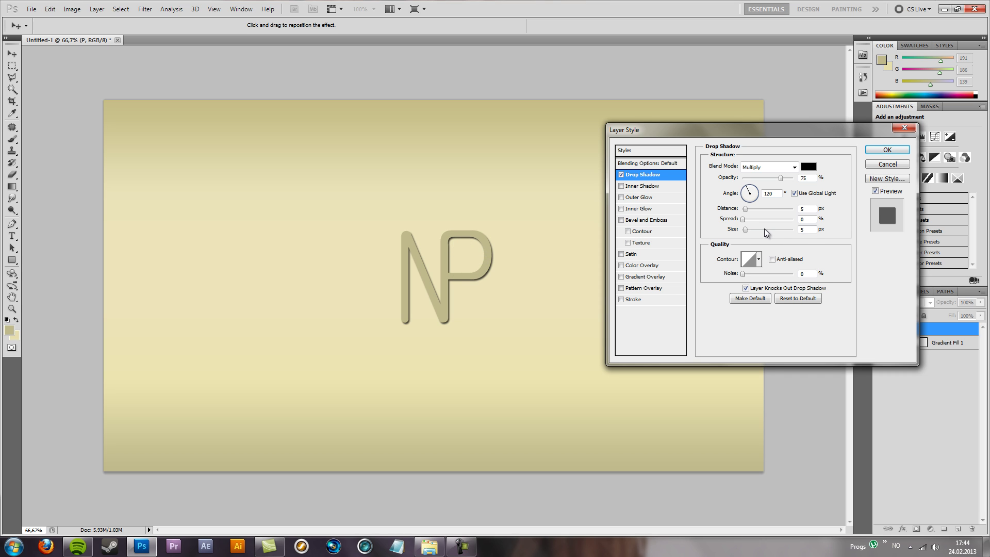
pyautogui.moveTo(745, 230); pyautogui.dragTo(750, 230)
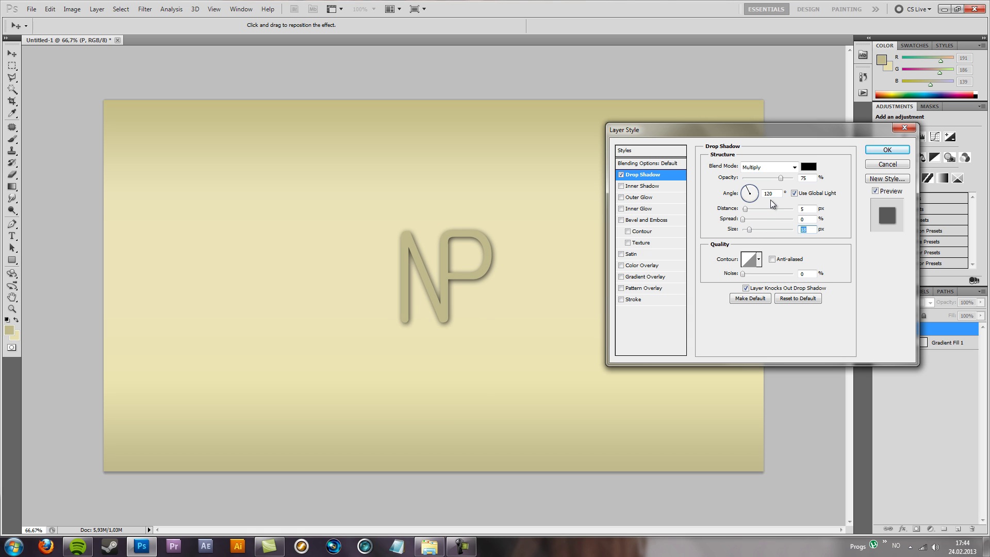
# - Set the drop shadow colour to dark brown #5d2d02 in the colour picker
pyautogui.click(808, 169)
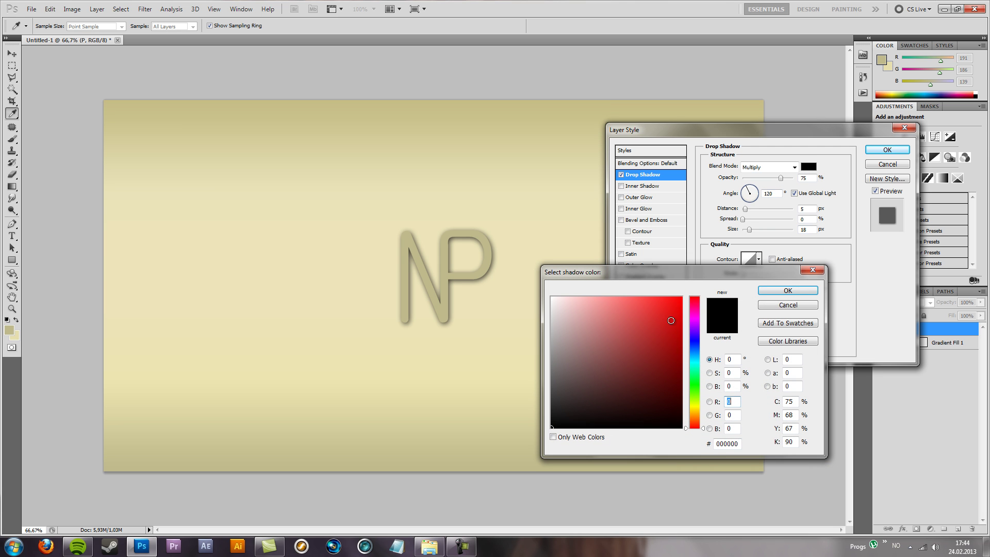
pyautogui.moveTo(685, 428); pyautogui.dragTo(685, 369)
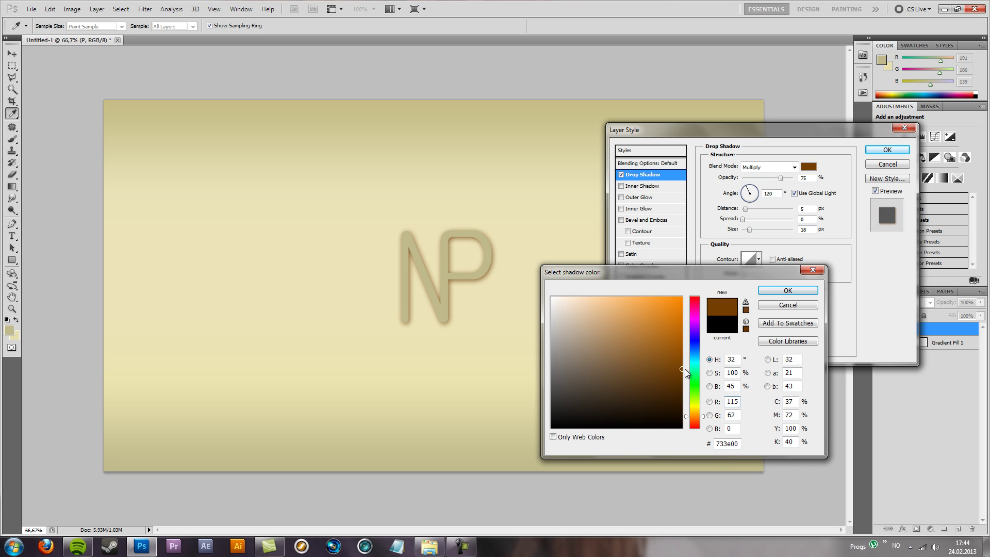
pyautogui.moveTo(686, 420); pyautogui.dragTo(686, 418)
pyautogui.click(674, 383)
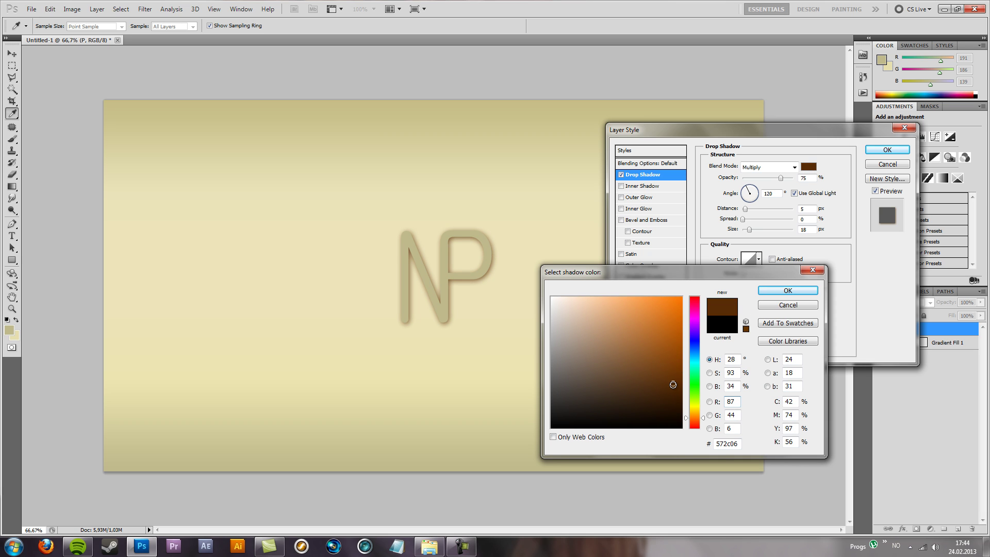
pyautogui.click(679, 382)
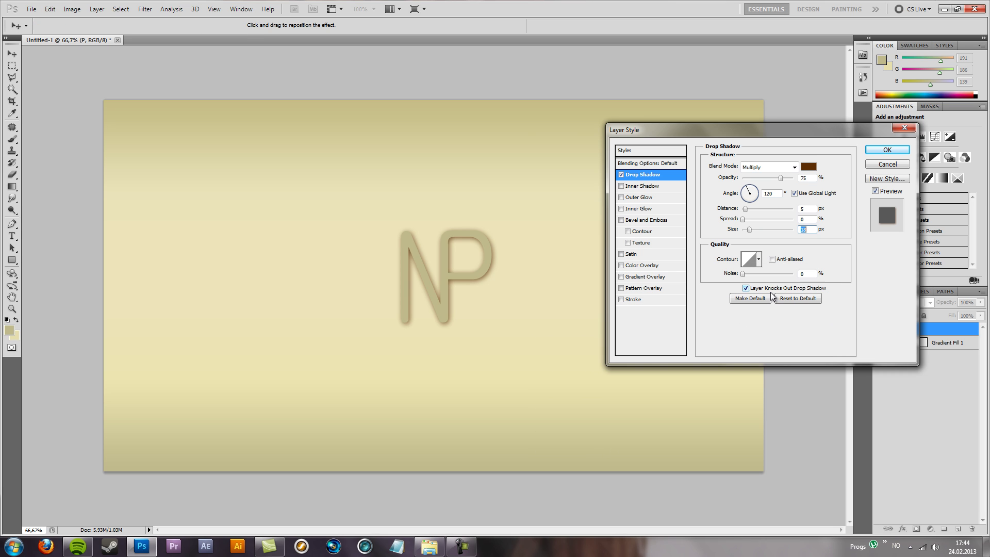
# - Apply the drop shadow, then type 'NOZTIC PRODUCTIONS' below the NP monogram
pyautogui.click(872, 150)
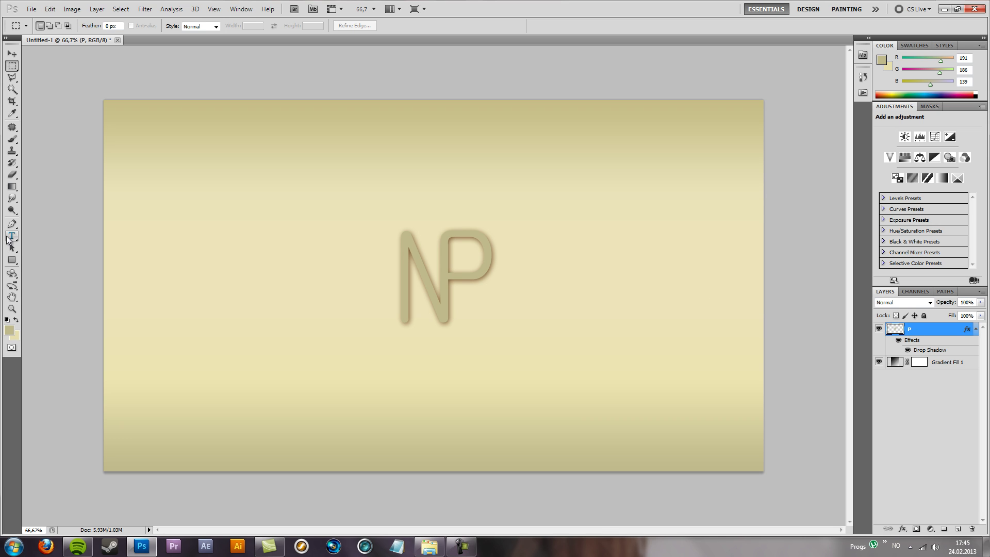
pyautogui.click(13, 237)
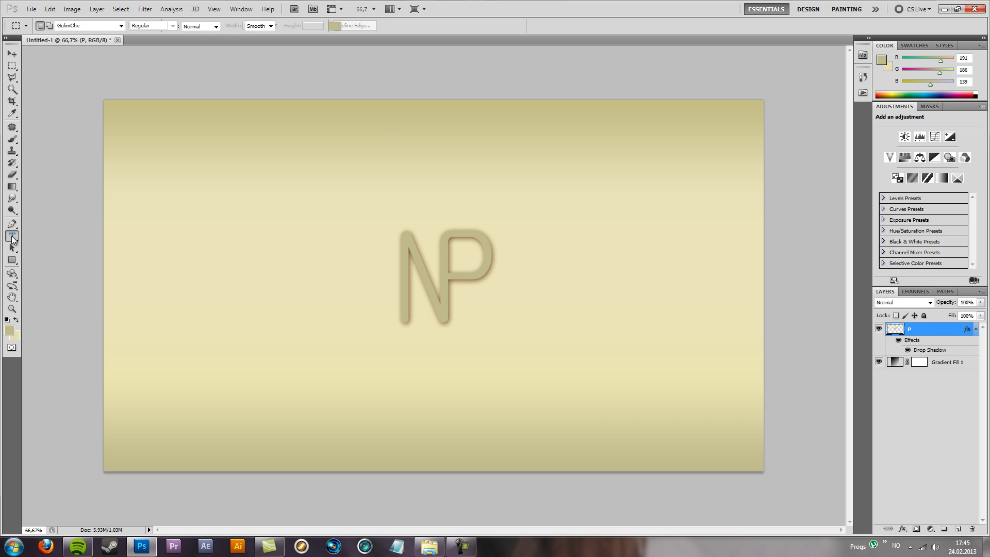
pyautogui.click(389, 345)
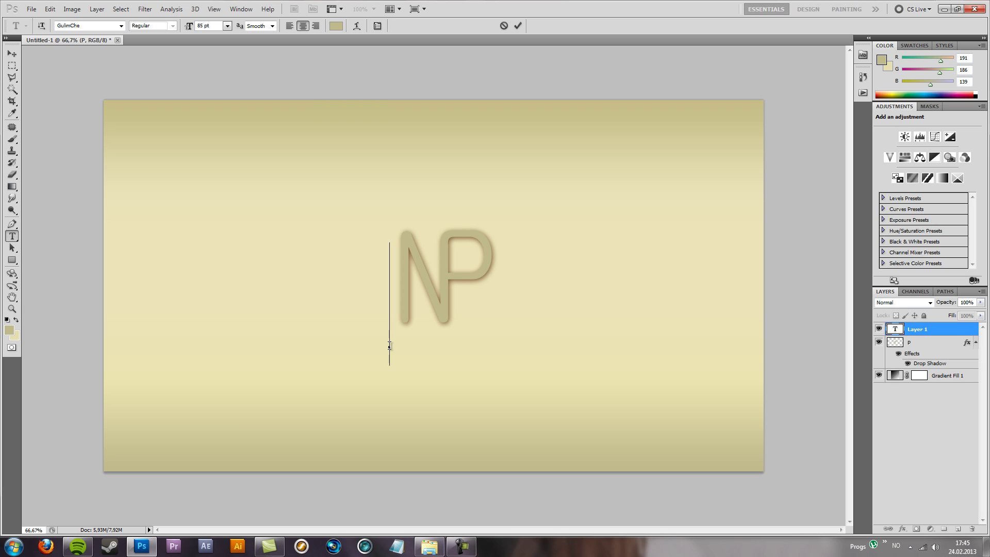
pyautogui.write('NOZTIC')
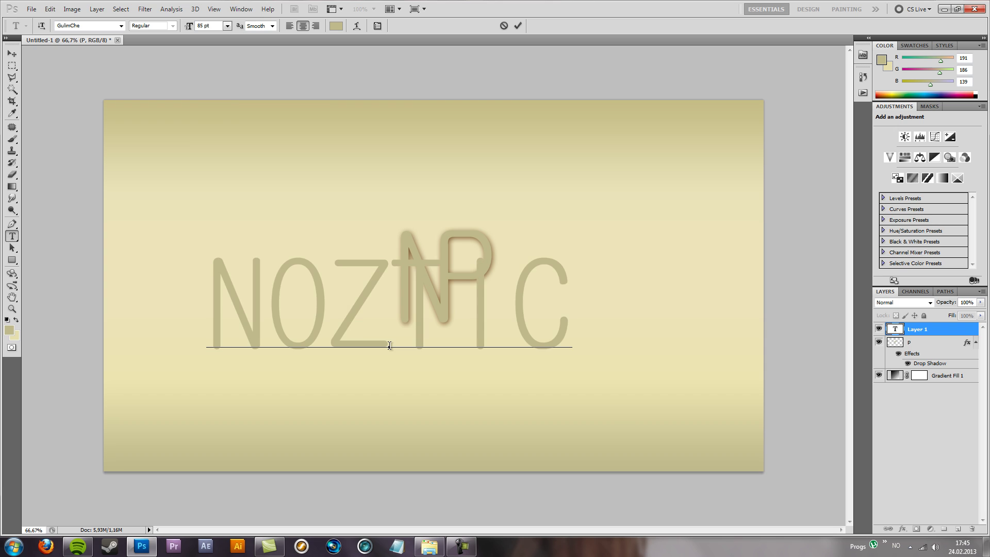
pyautogui.write(' PRODUCTIONS')
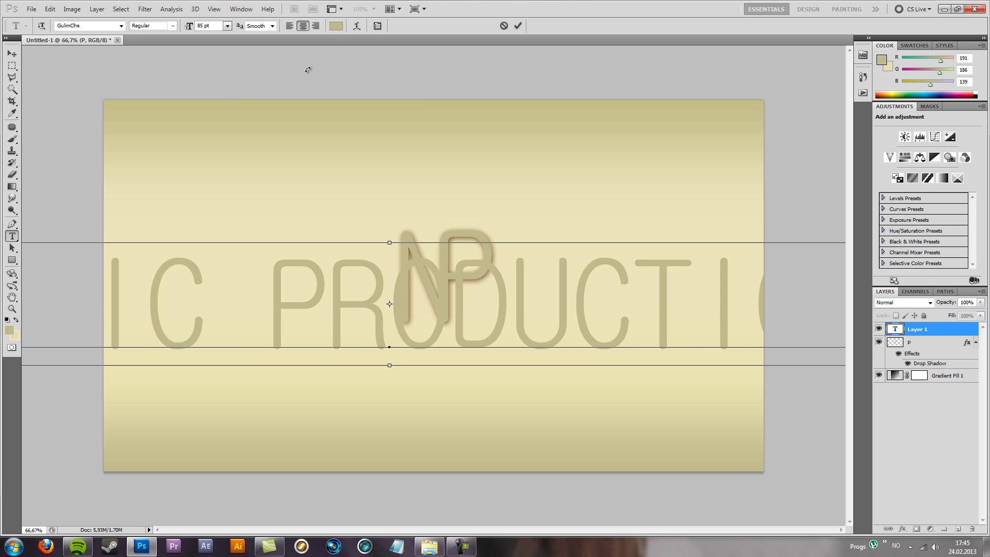
# - Set the subtitle to 8 pt and break it onto two lines, NOZTIC above PRODUCTIONS
pyautogui.hotkey('ctrl', 'a')
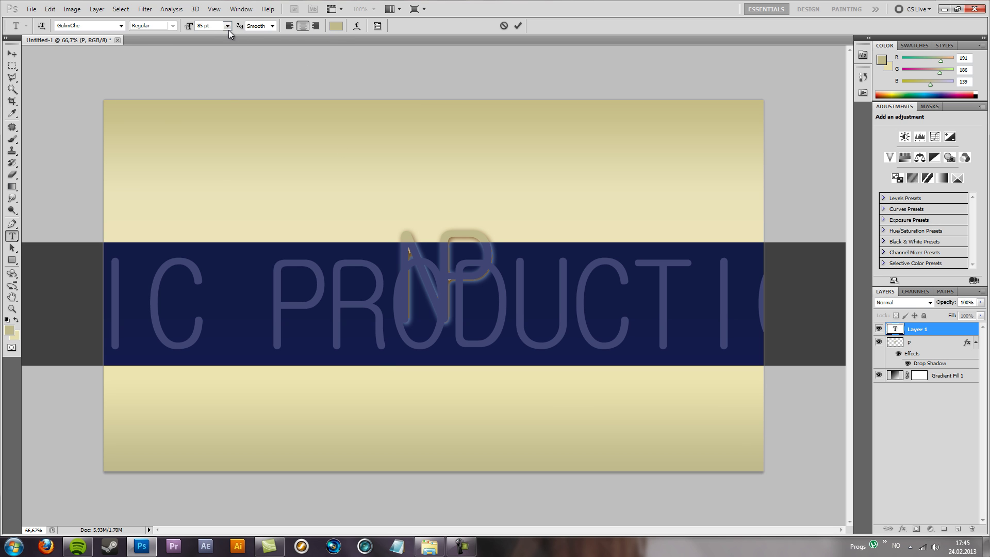
pyautogui.click(226, 26)
pyautogui.click(227, 57)
pyautogui.click(227, 26)
pyautogui.click(230, 54)
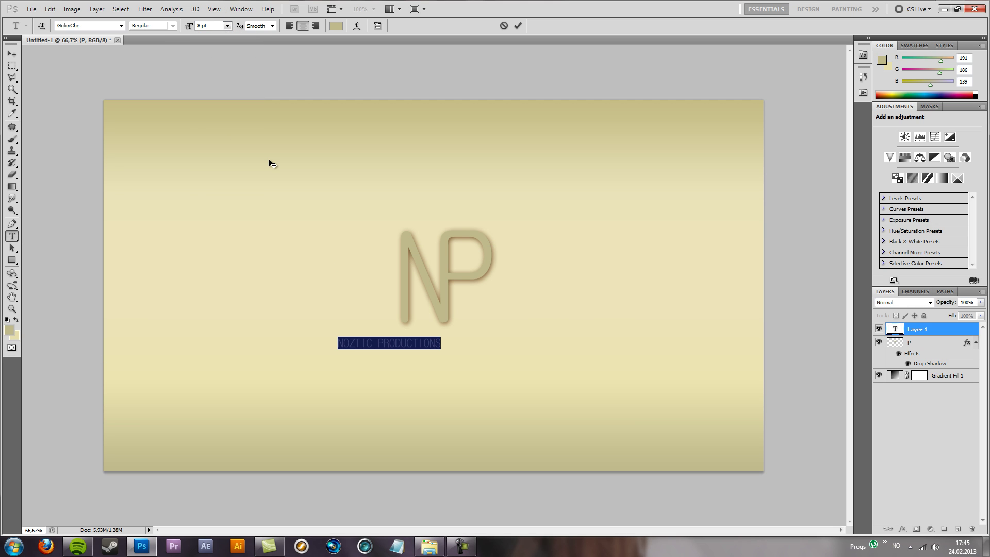
pyautogui.click(377, 343)
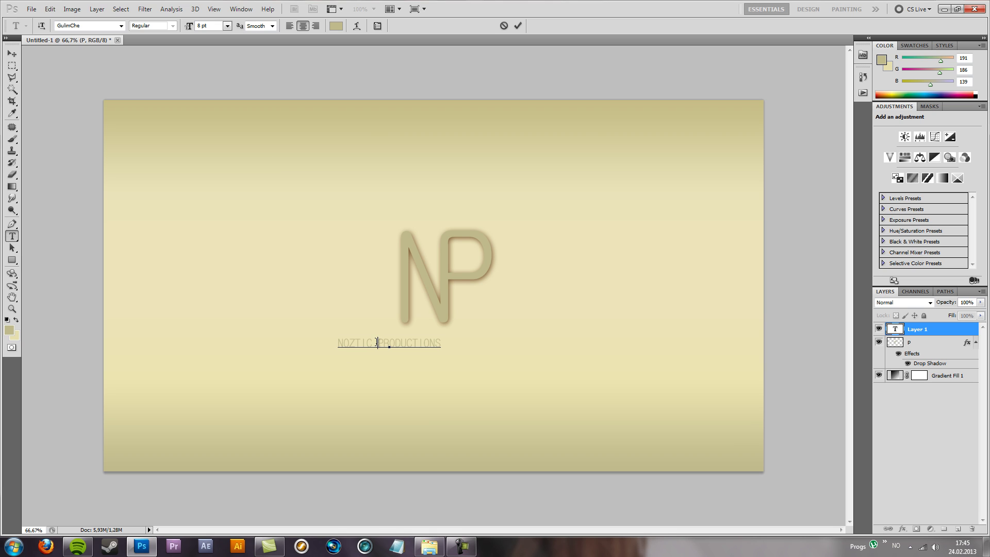
pyautogui.press('Return')
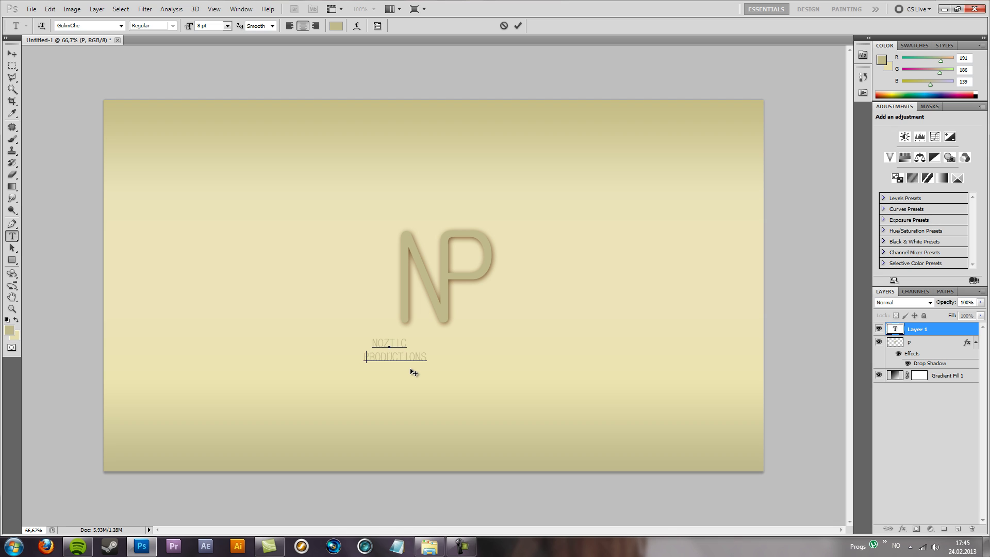
pyautogui.click(12, 54)
# - Move the NOZTIC PRODUCTIONS text just right of the P's stem, under its bowl
pyautogui.moveTo(398, 365); pyautogui.dragTo(480, 316)
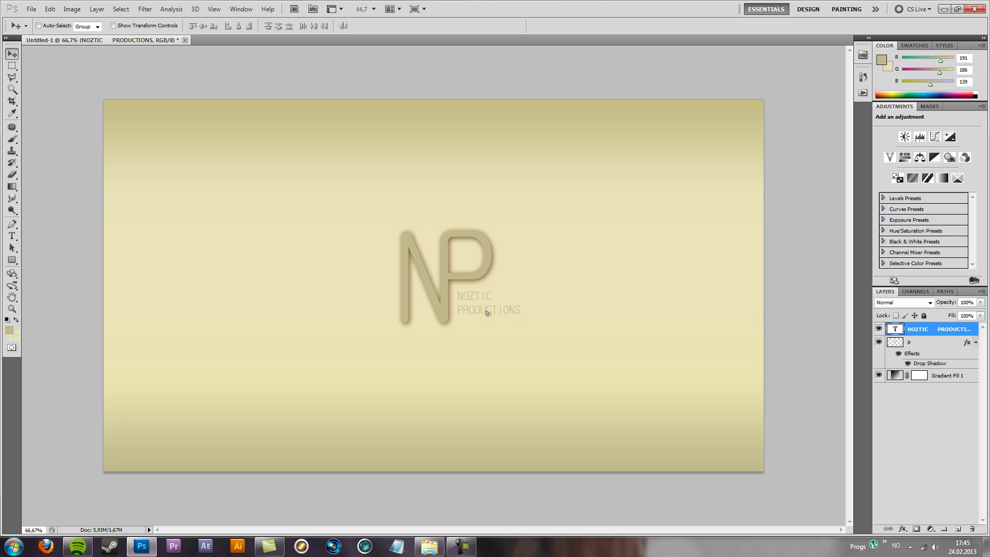
pyautogui.moveTo(486, 312); pyautogui.dragTo(488, 313)
# - Compare paper images in the Textures folder and select only aged paper texture 28
pyautogui.click(430, 546)
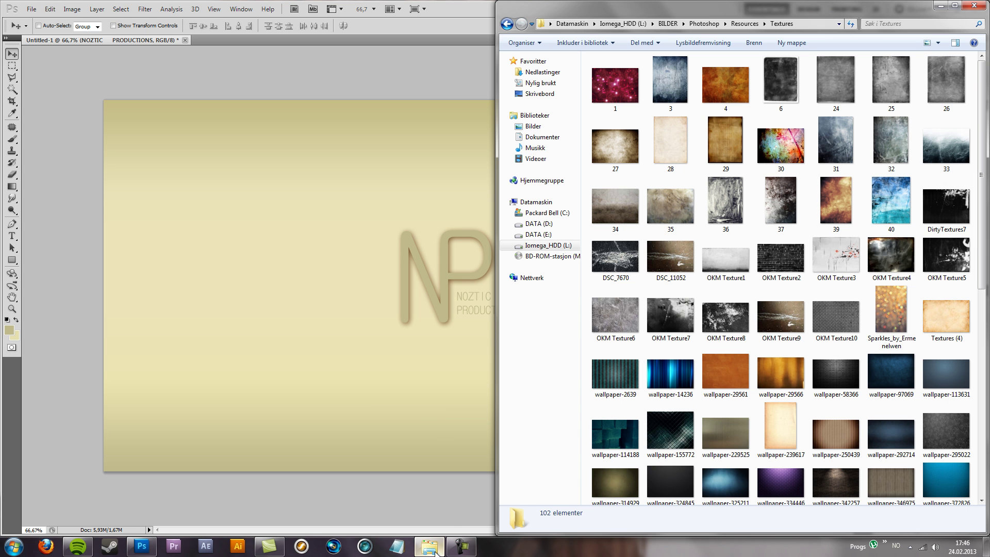
pyautogui.scroll(-10, 702, 291)
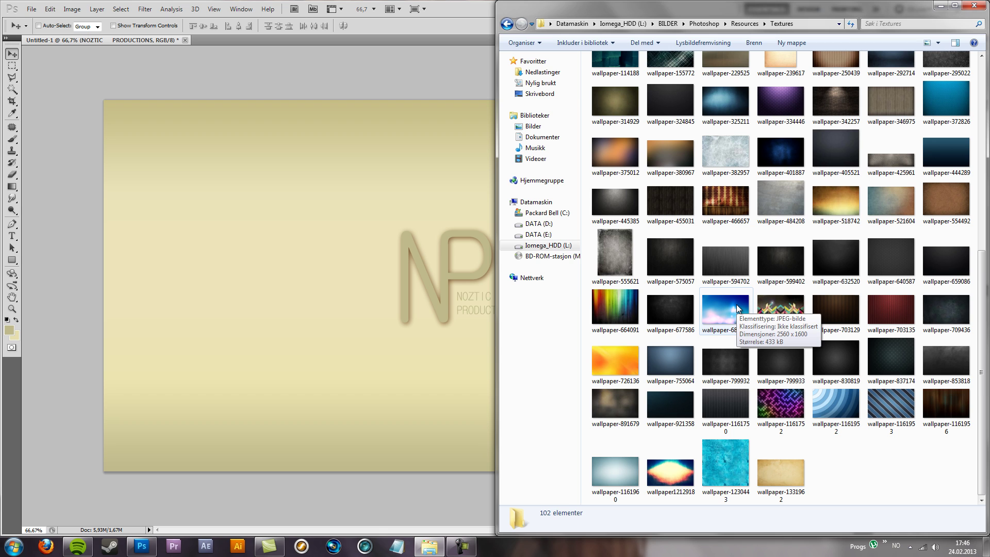
pyautogui.scroll(8, 739, 308)
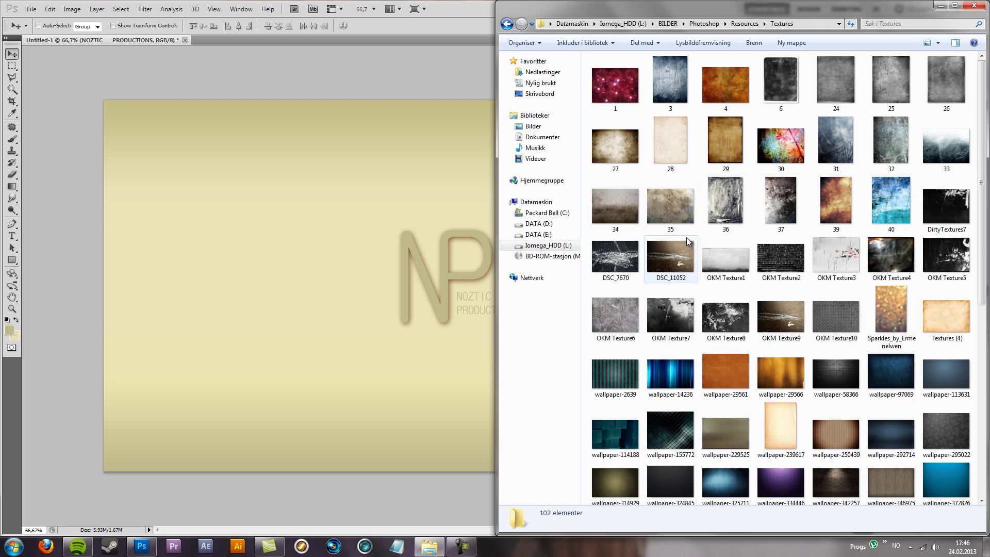
pyautogui.click(704, 232)
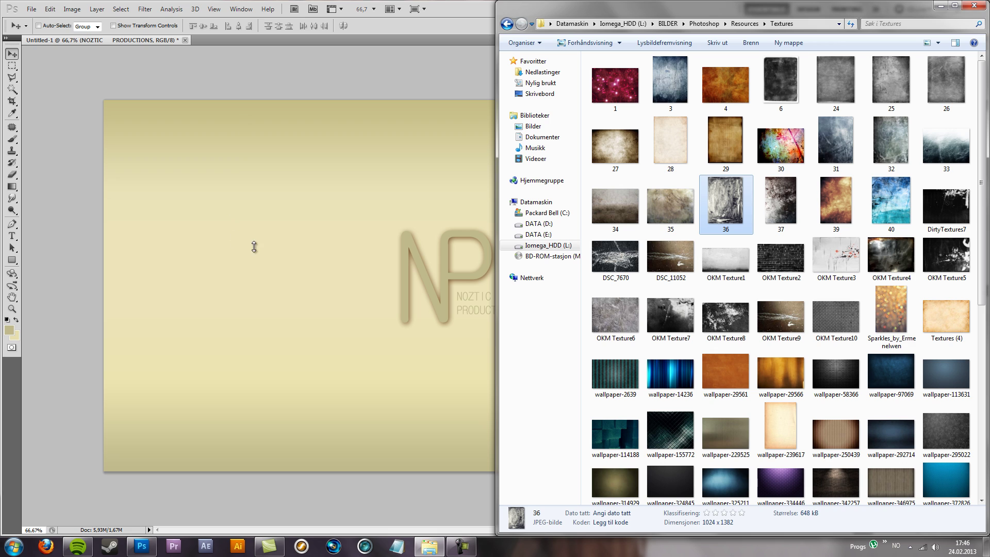
pyautogui.click(939, 330)
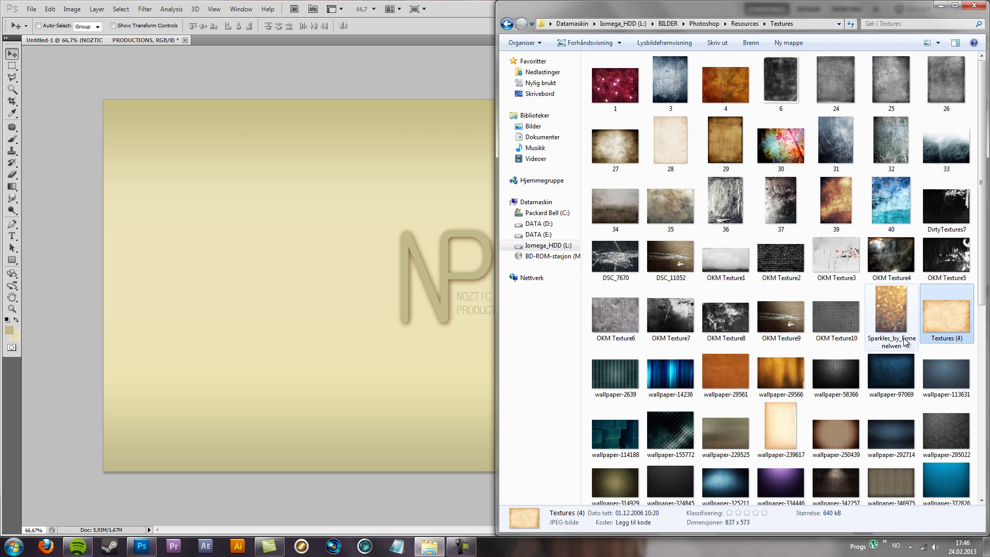
pyautogui.keyDown('ctrl'); pyautogui.click(780, 435); pyautogui.keyUp('ctrl')
pyautogui.keyDown('ctrl'); pyautogui.click(670, 134); pyautogui.keyUp('ctrl')
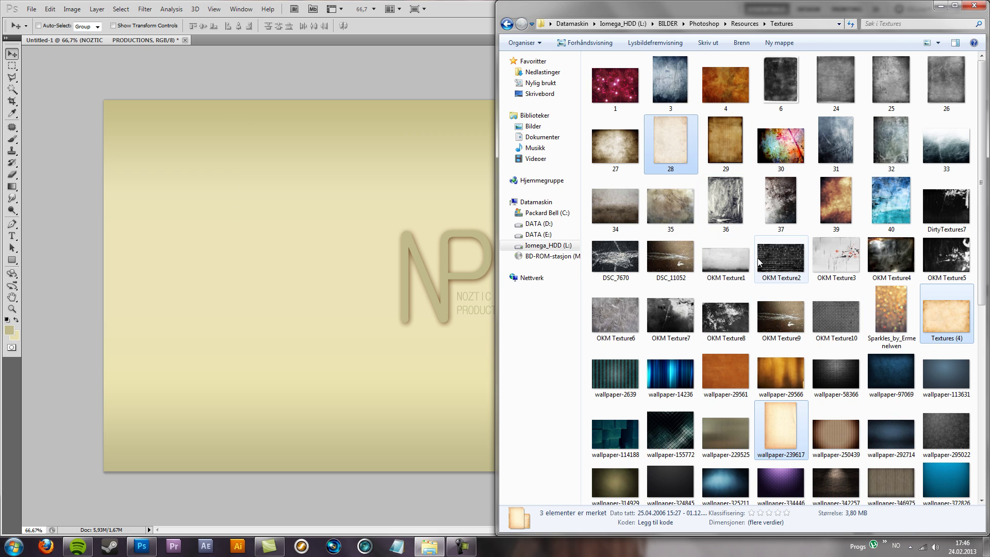
pyautogui.click(677, 154)
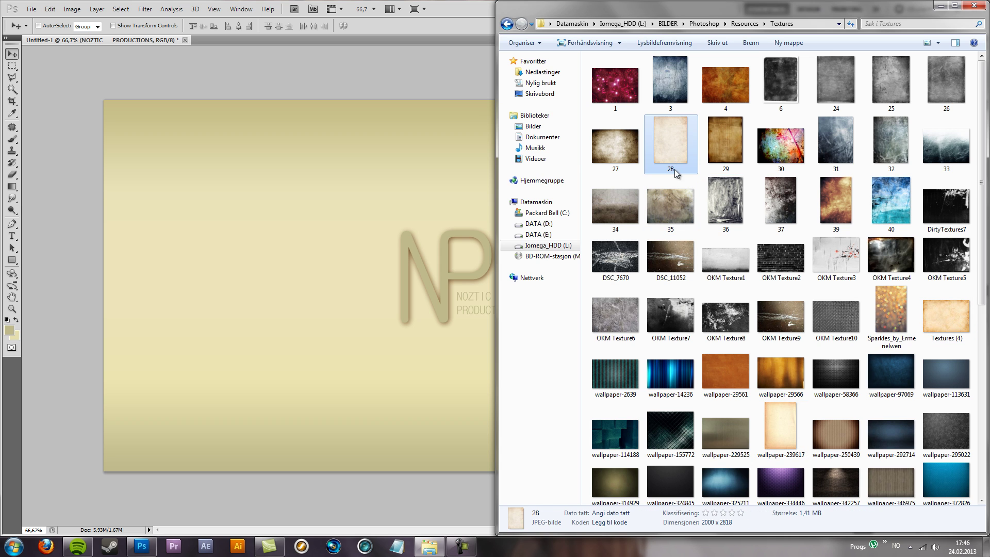
# - Drop texture 28 into the logo document, scaled and positioned over the NP letters
pyautogui.moveTo(671, 138); pyautogui.dragTo(422, 279)
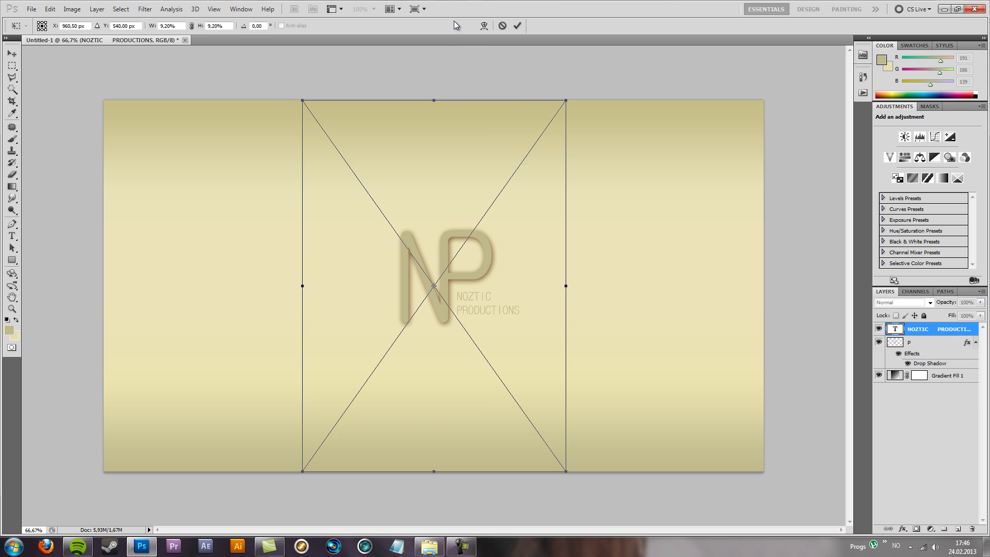
pyautogui.moveTo(339, 108); pyautogui.dragTo(409, 227)
pyautogui.moveTo(467, 248)
pyautogui.mouseDown()
pyautogui.moveTo(435, 250)
pyautogui.moveTo(453, 247)
pyautogui.mouseUp()
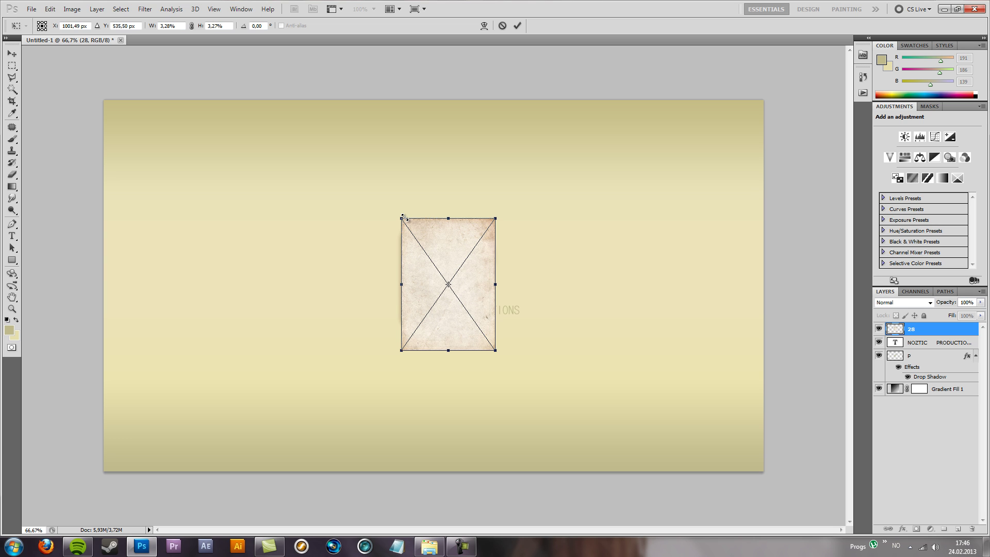
pyautogui.moveTo(402, 219); pyautogui.dragTo(396, 210)
pyautogui.moveTo(426, 252); pyautogui.dragTo(209, 126)
pyautogui.hotkey('ctrl', 'z')
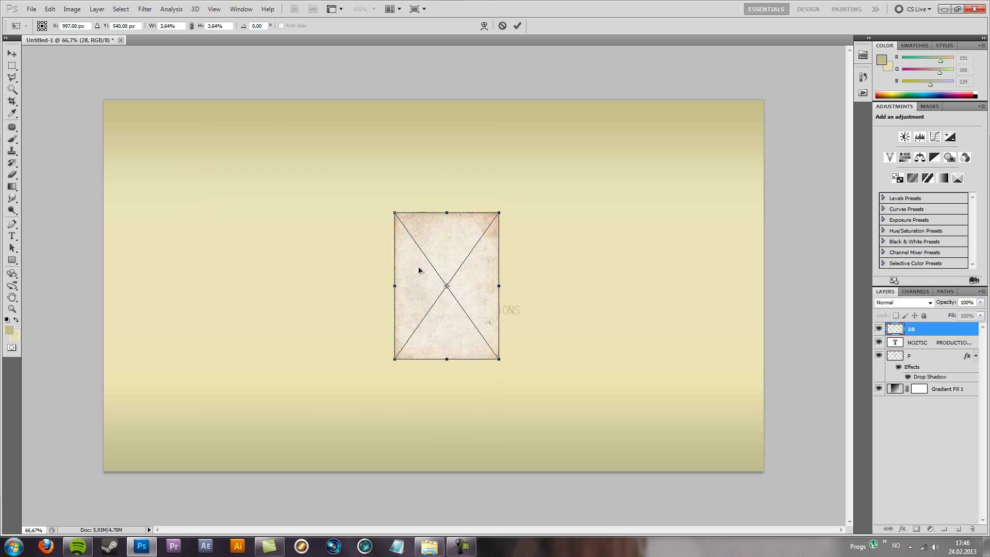
pyautogui.moveTo(420, 270)
pyautogui.mouseDown()
pyautogui.moveTo(416, 315)
pyautogui.moveTo(415, 253)
pyautogui.mouseUp()
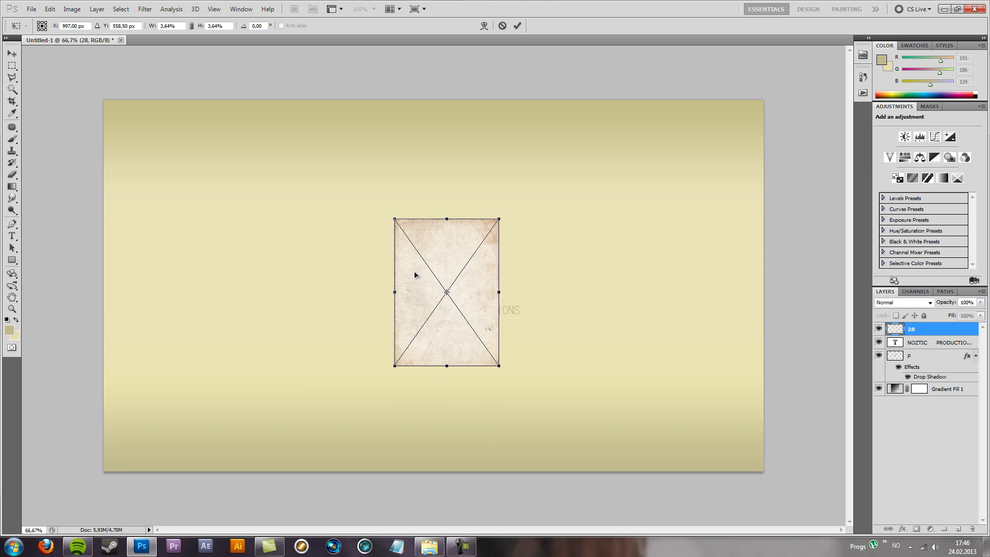
pyautogui.click(517, 25)
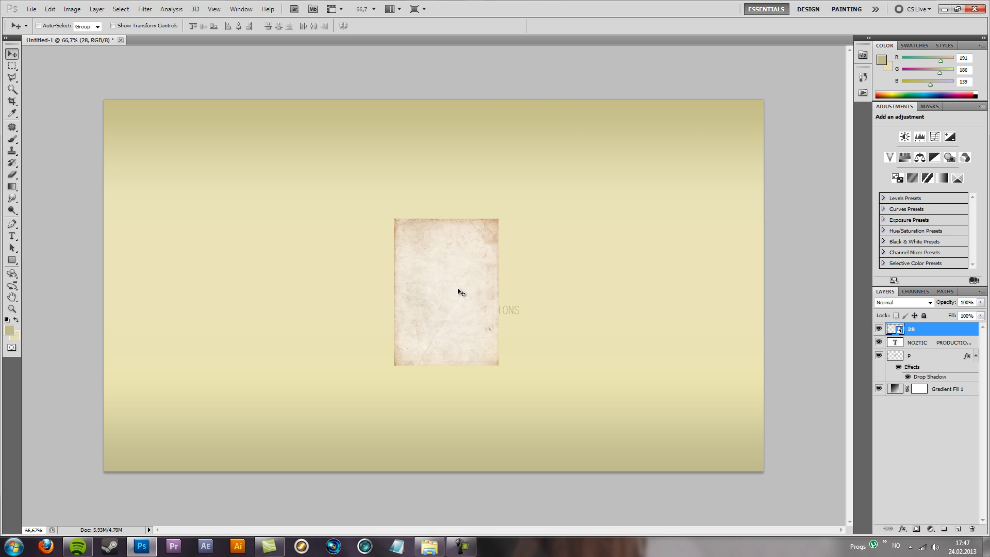
# - Load the NP letter selection, invert it, rasterize texture 28, and delete the paper outside the letters
pyautogui.moveTo(454, 300); pyautogui.dragTo(452, 291)
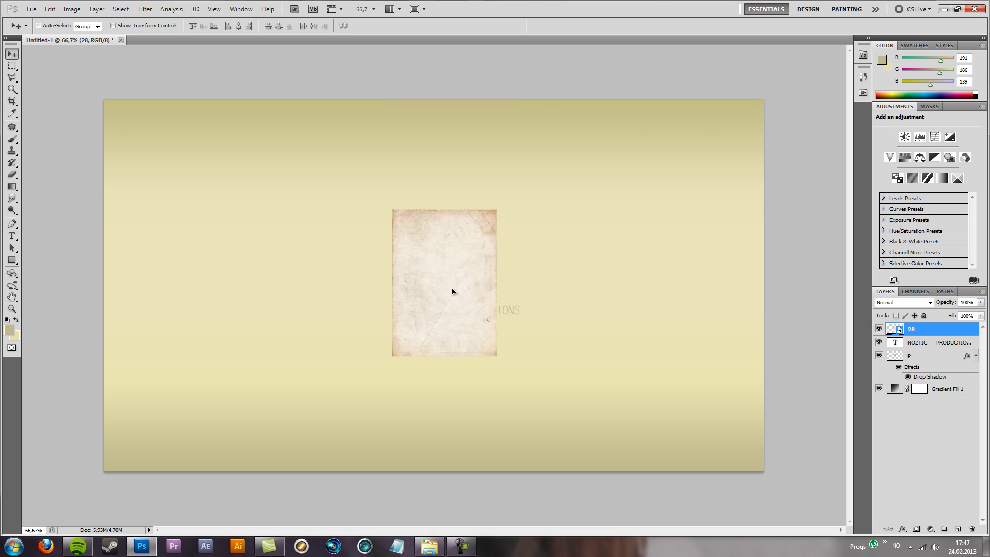
pyautogui.keyDown('ctrl'); pyautogui.click(896, 359); pyautogui.keyUp('ctrl')
pyautogui.hotkey('ctrl', 'shift', 'i')
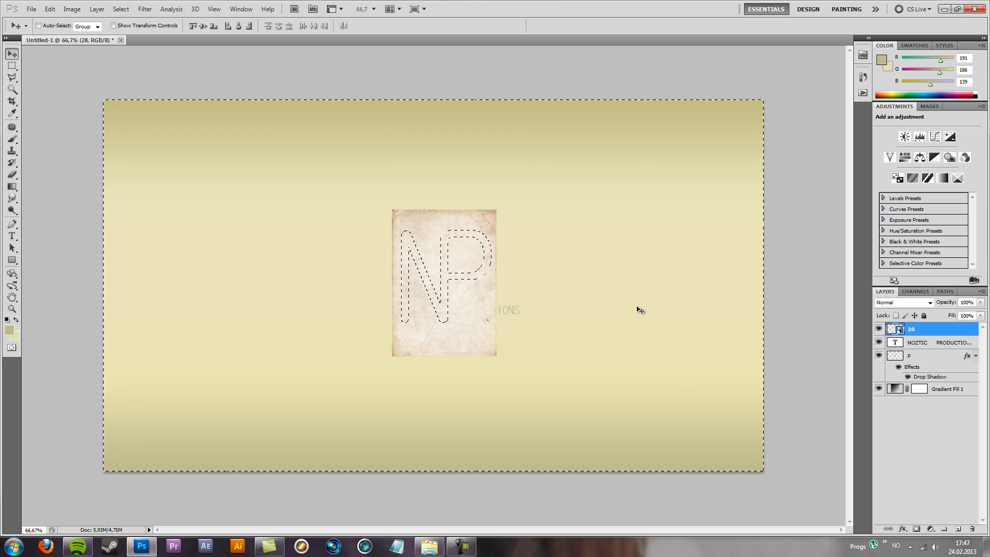
pyautogui.rightClick(915, 330)
pyautogui.click(903, 164)
pyautogui.press('Delete')
pyautogui.hotkey('ctrl', 'd')
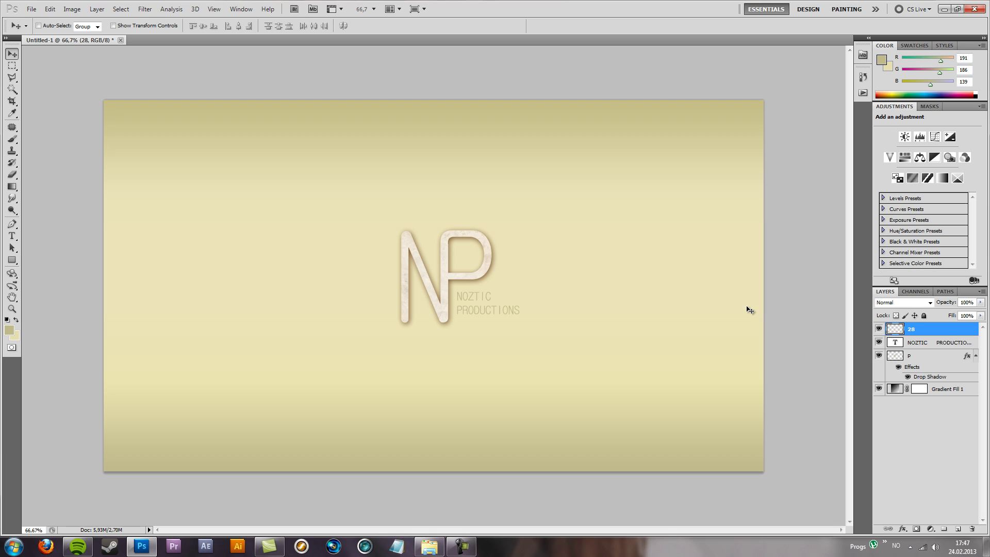
pyautogui.click(914, 345)
pyautogui.click(916, 356)
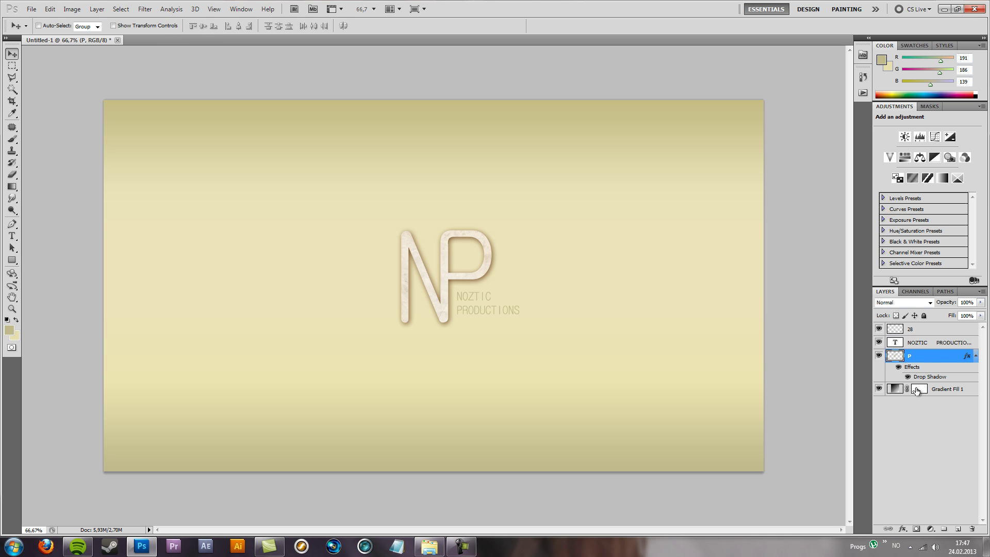
# - With Gradient Fill 1 selected, pick the Sparkles_by_Ermenelwen image in the Textures folder
pyautogui.click(954, 391)
pyautogui.click(429, 546)
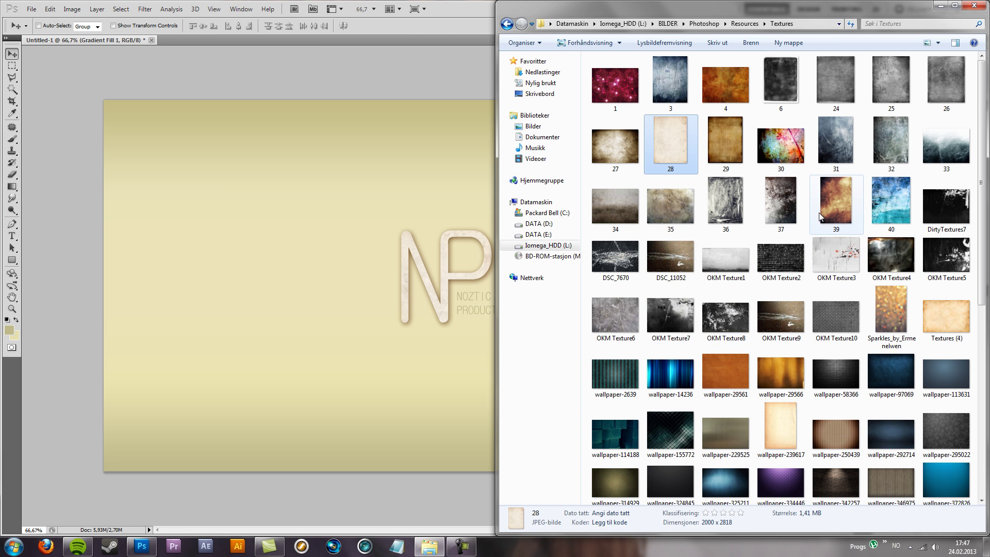
pyautogui.scroll(-7, 704, 264)
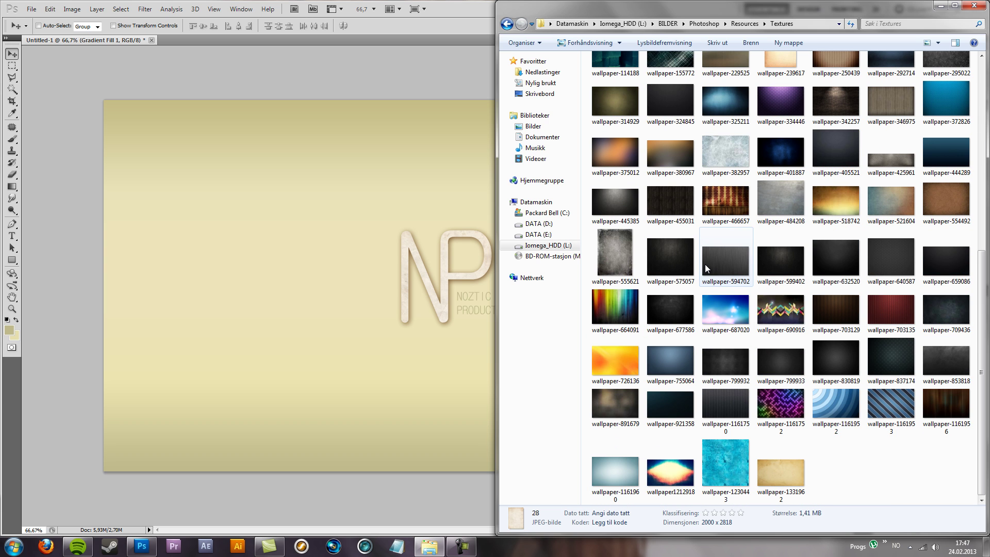
pyautogui.scroll(3, 794, 328)
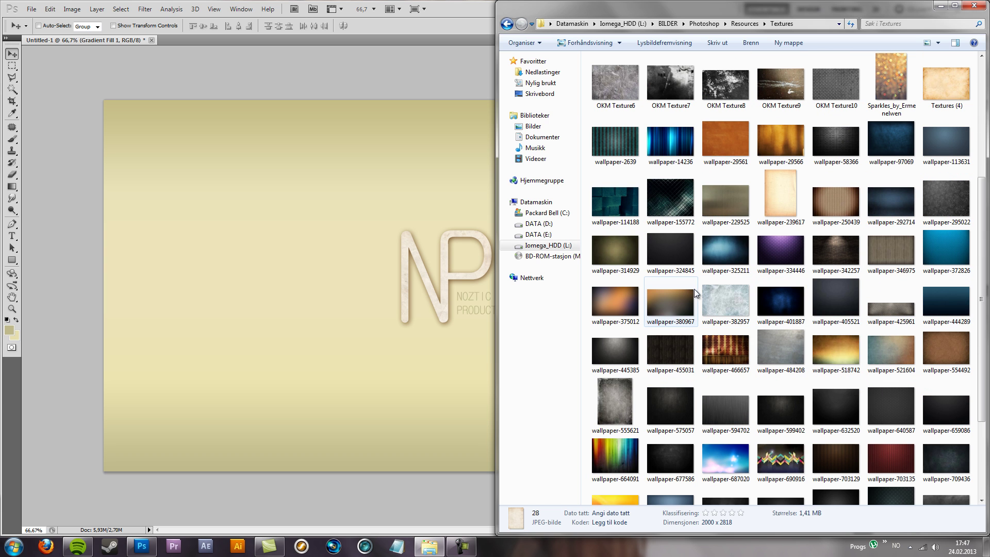
pyautogui.scroll(3, 822, 230)
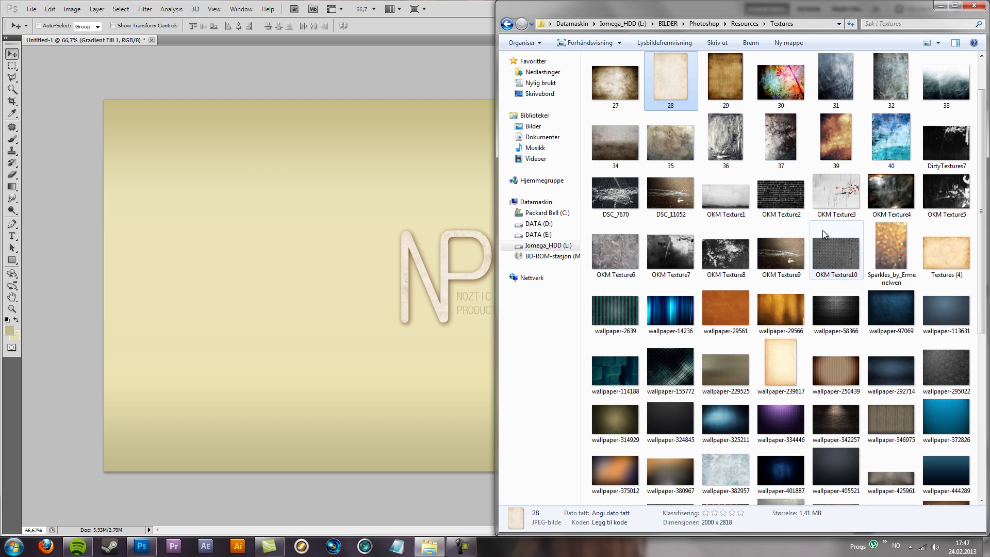
pyautogui.click(891, 254)
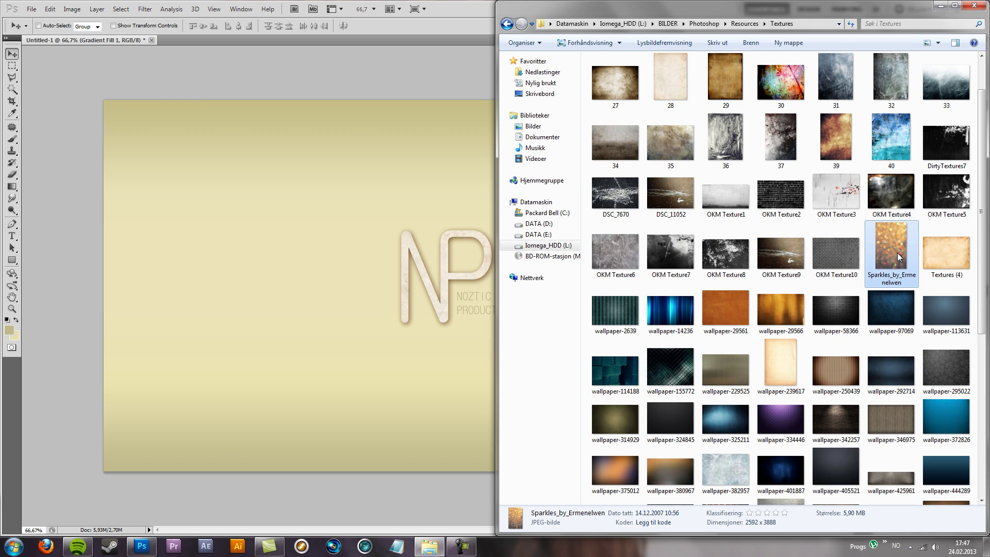
# - Drop Sparkles_by_Ermenelwen into the document, rotate it 90° and enlarge it to fill the canvas
pyautogui.moveTo(898, 265); pyautogui.dragTo(347, 283)
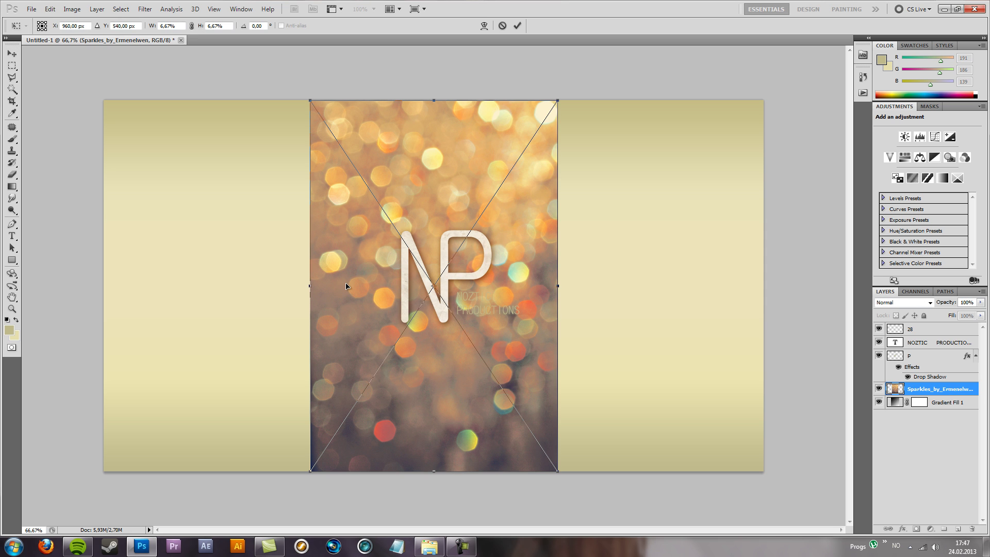
pyautogui.moveTo(307, 82); pyautogui.dragTo(639, 183)
pyautogui.moveTo(246, 158); pyautogui.dragTo(69, 91)
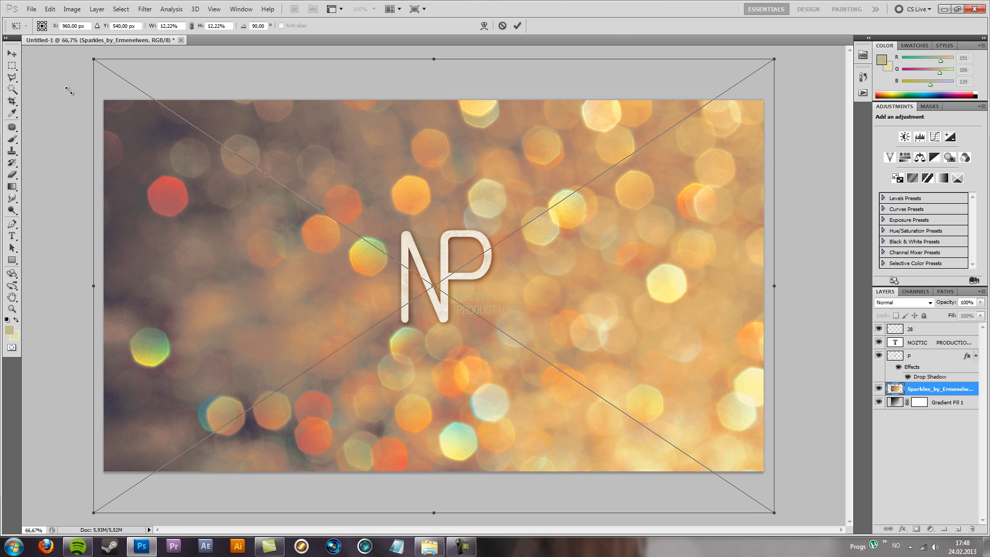
pyautogui.doubleClick(407, 174)
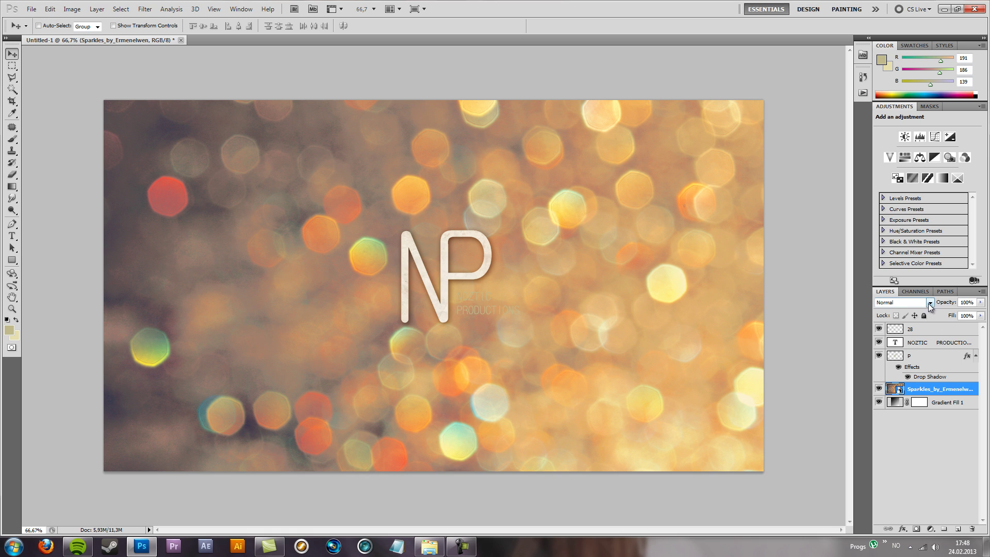
# - Rasterize the Sparkles layer and set it to Soft Light at 60% opacity
pyautogui.rightClick(929, 390)
pyautogui.click(915, 227)
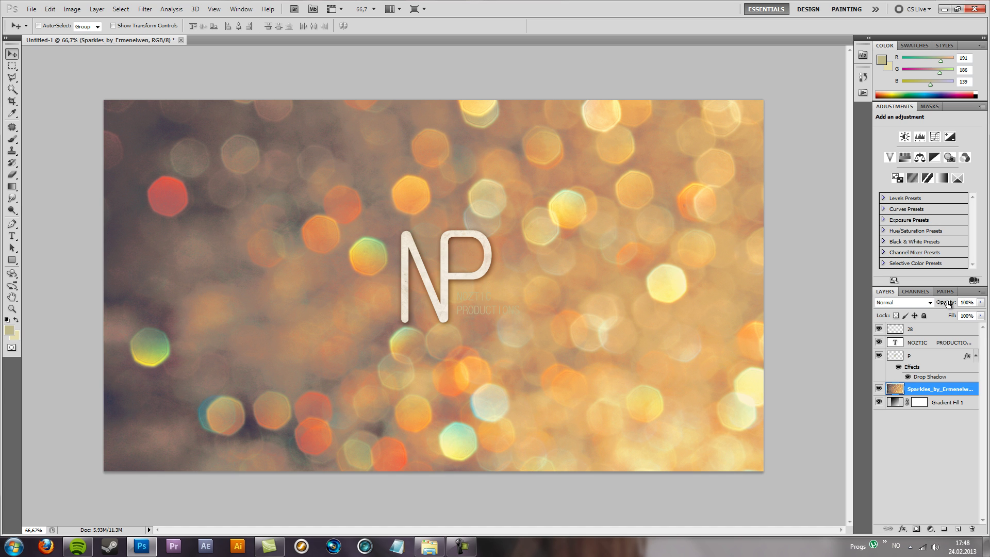
pyautogui.moveTo(948, 304); pyautogui.dragTo(928, 303)
pyautogui.click(915, 302)
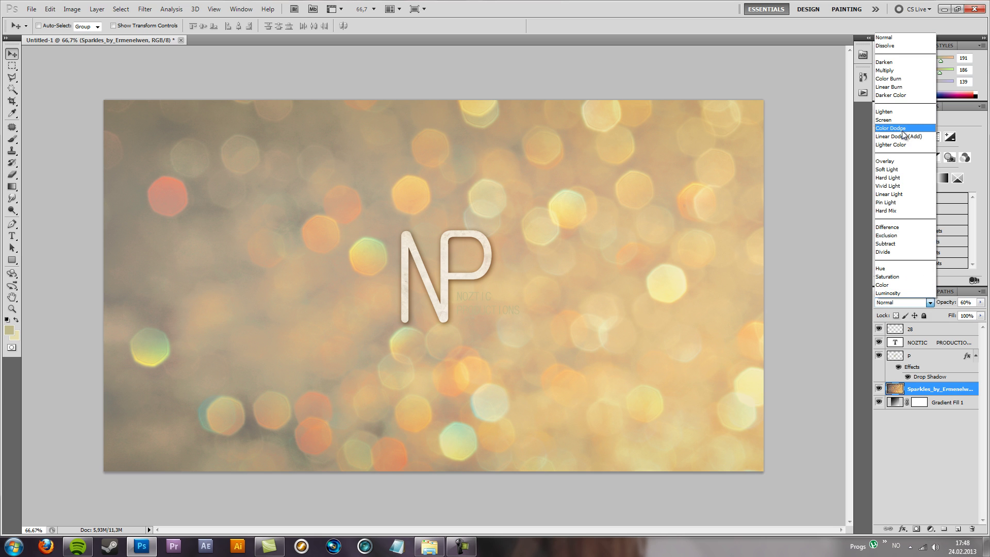
pyautogui.click(901, 169)
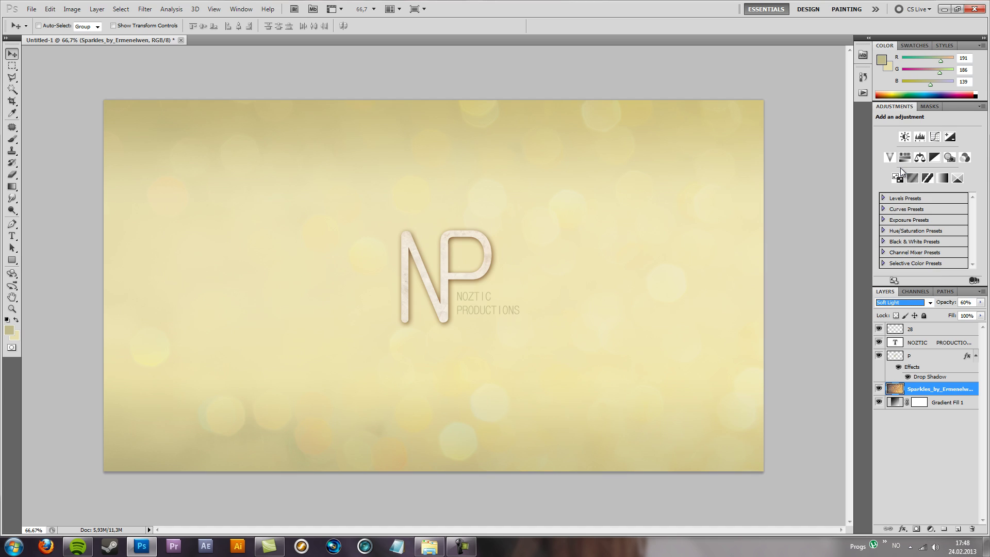